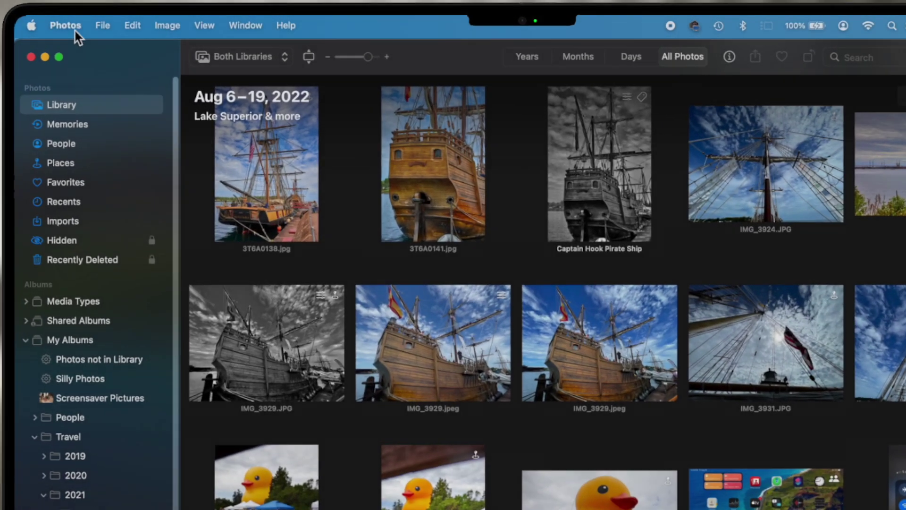
- Show Photos' General settings, where imported items are copied into the library, and open a Finder window
click(134, 19)
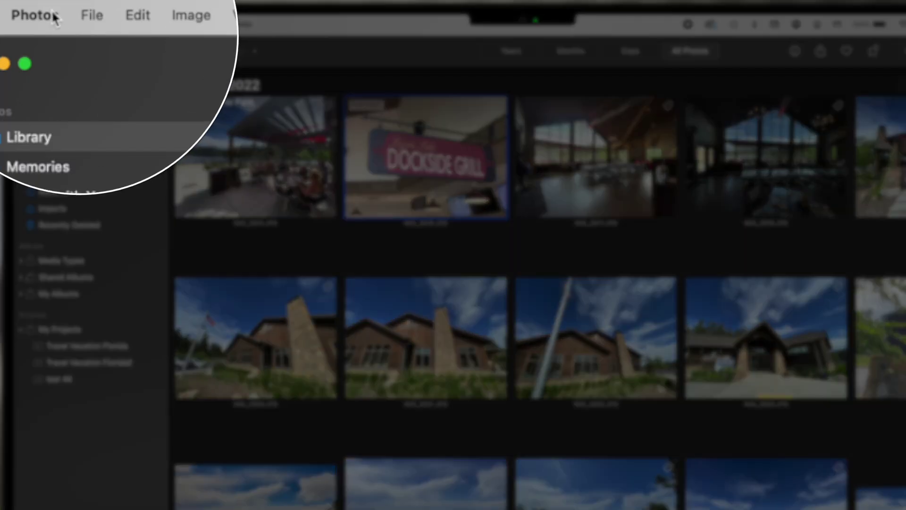
click(34, 15)
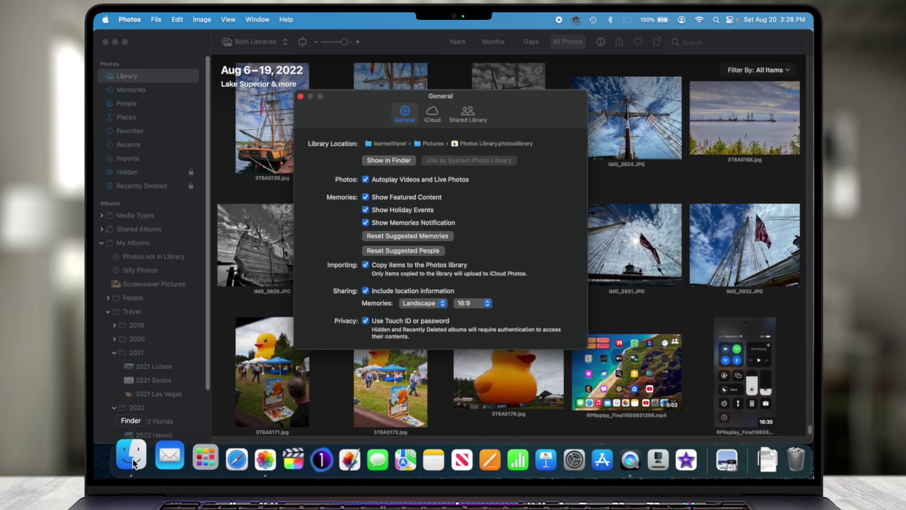
click(132, 456)
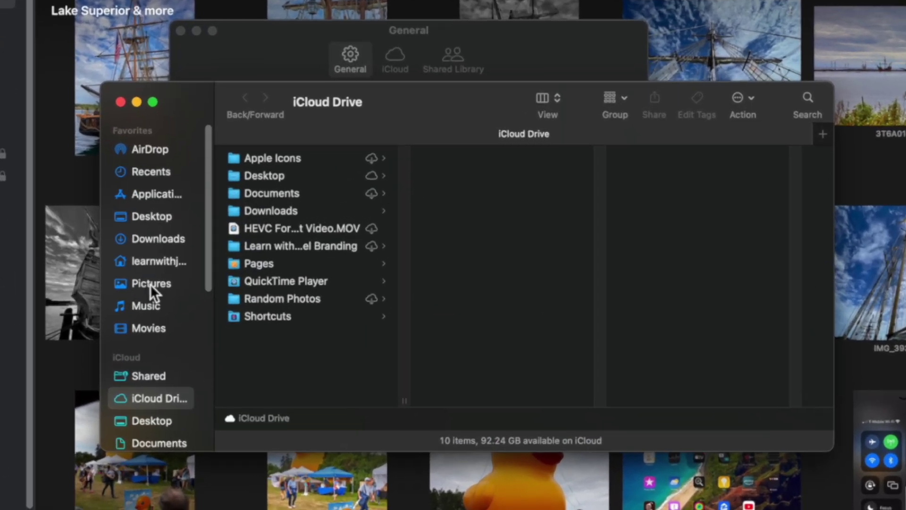
- Select the 68.32 GB Photos Library.photoslibrary in Finder's Pictures folder and close Photos' settings
click(282, 252)
click(331, 231)
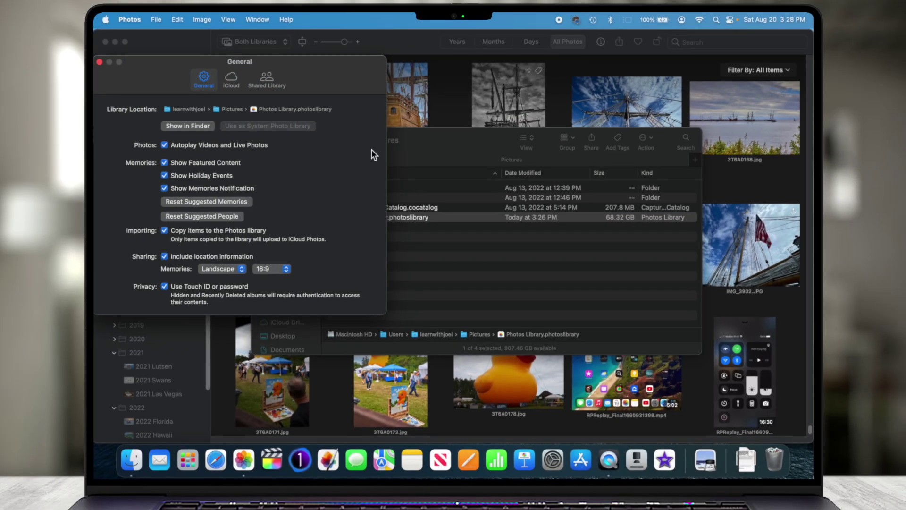
click(427, 149)
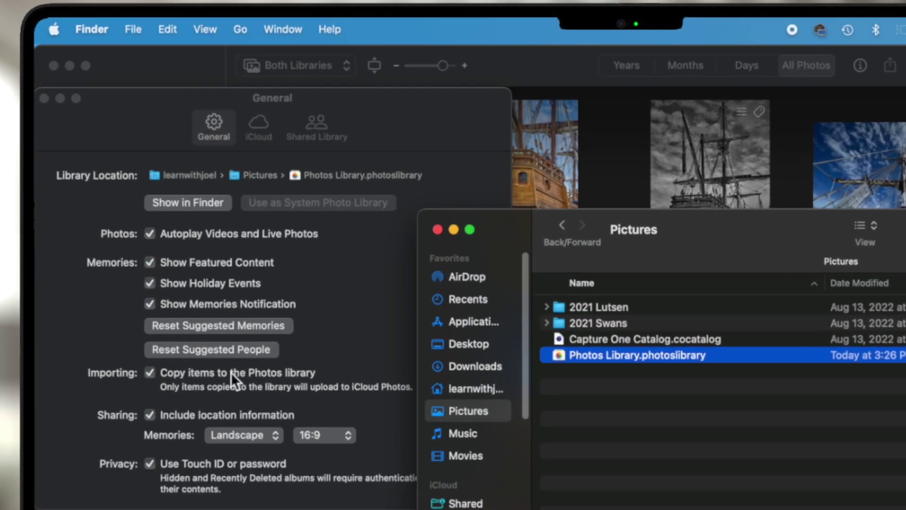
click(216, 238)
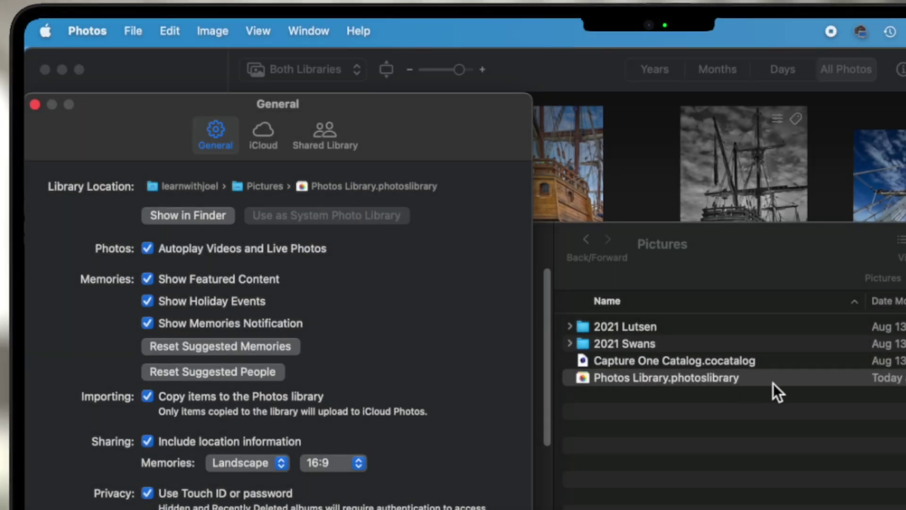
click(769, 379)
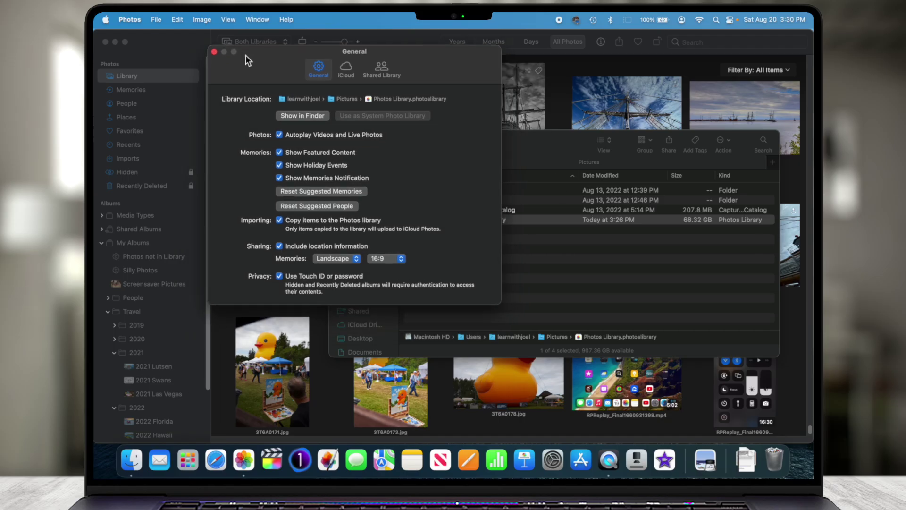
click(215, 52)
- Reselect Photos Library.photoslibrary in Pictures, ending with only the empty desktop and Dock showing
click(131, 461)
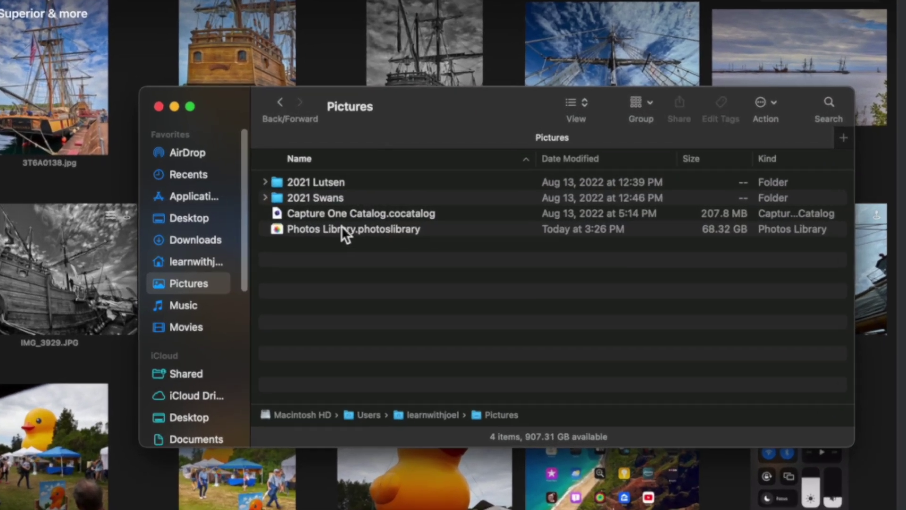
click(342, 231)
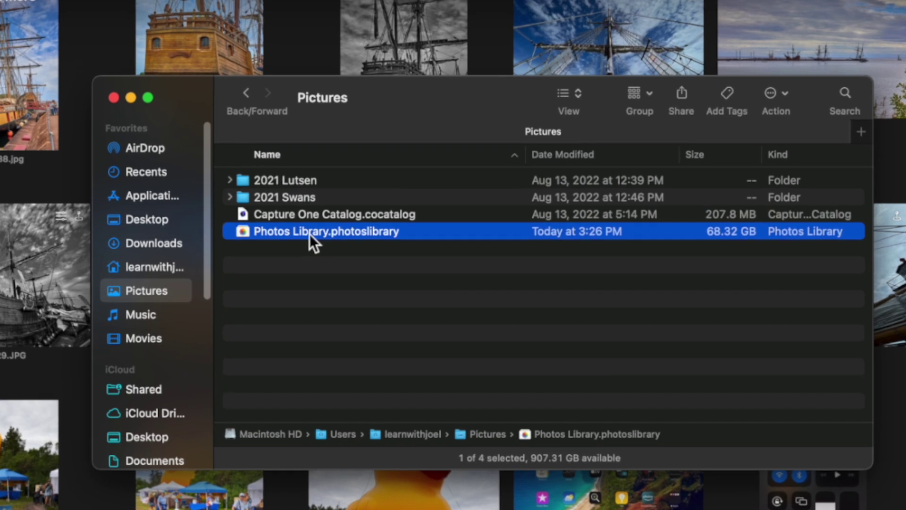
click(84, 100)
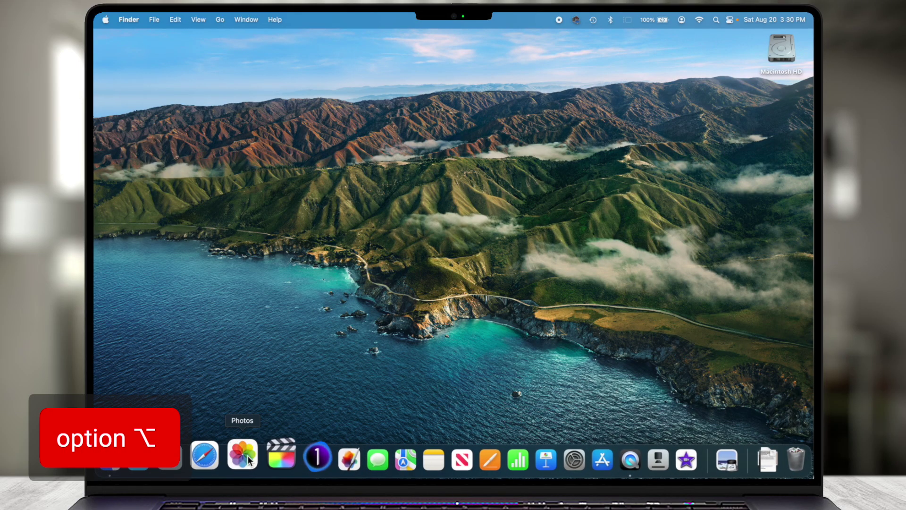
- Launch Photos with the library chooser and create a new library named 'Referenced Photo Library'
alt+click(243, 455)
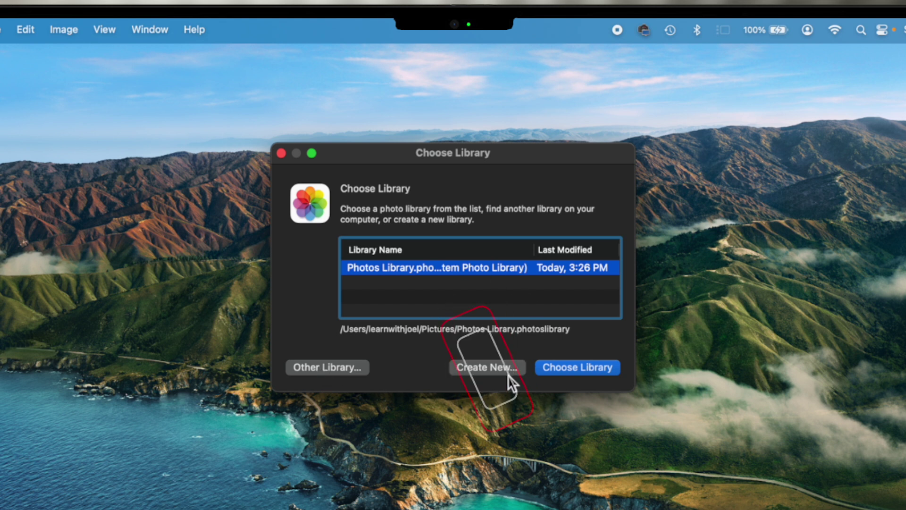
click(484, 368)
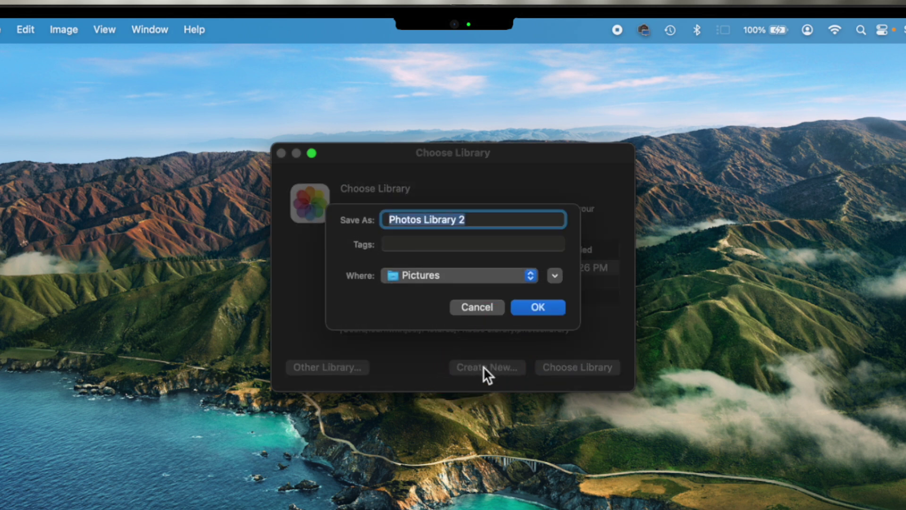
text(Refere)
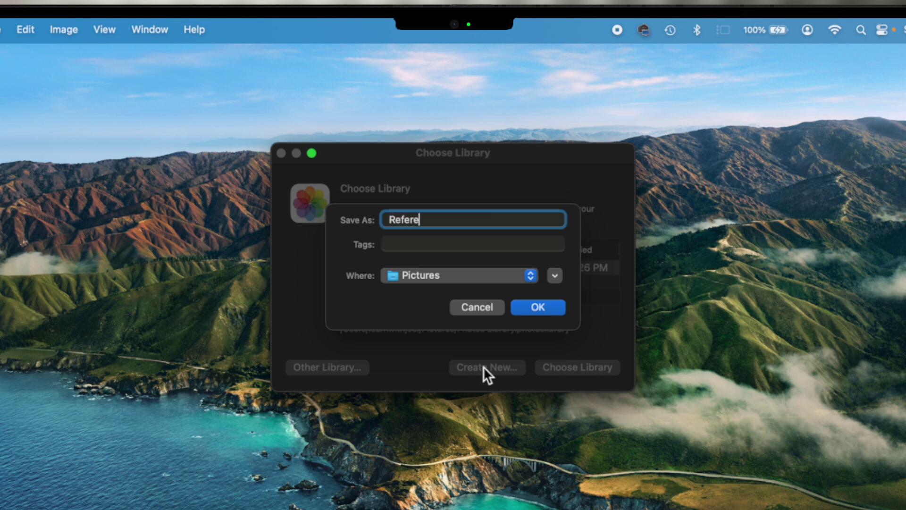
text(nced Photo Library)
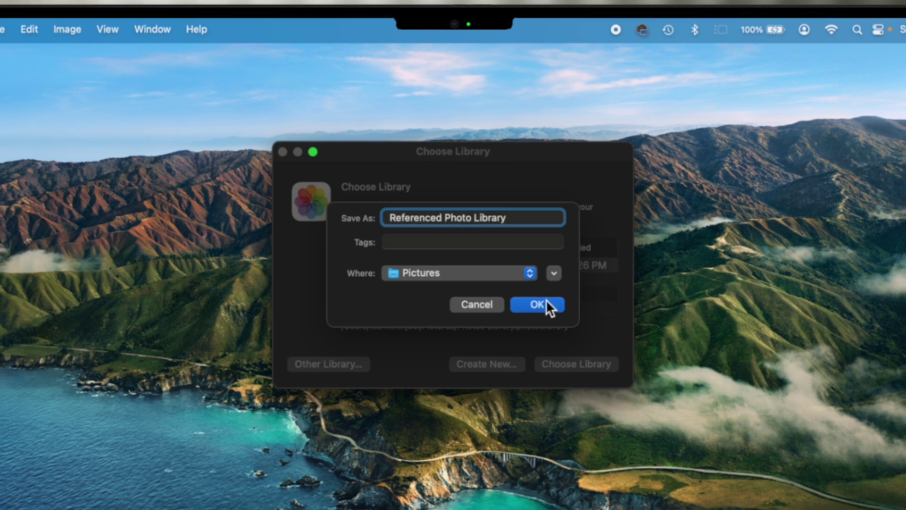
click(540, 307)
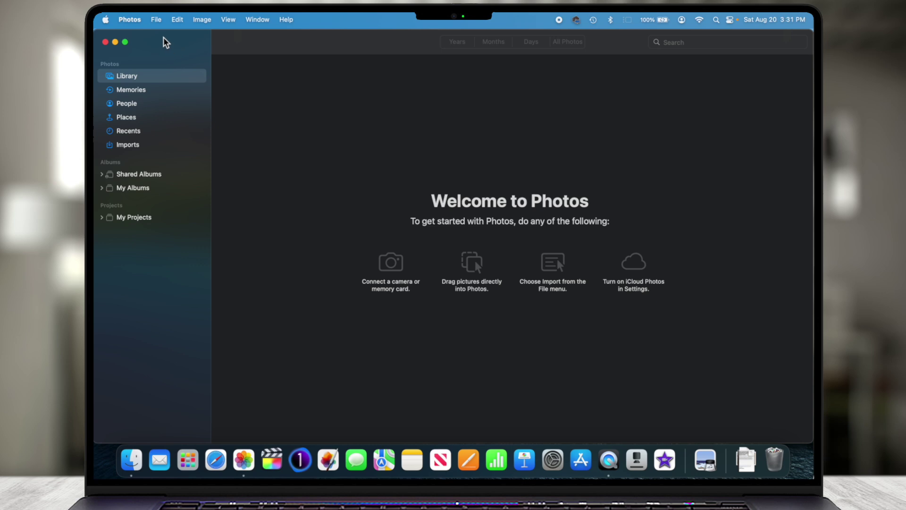
- Turn off 'Copy items to the Photos library', accept the iCloud warning, and close settings
click(129, 19)
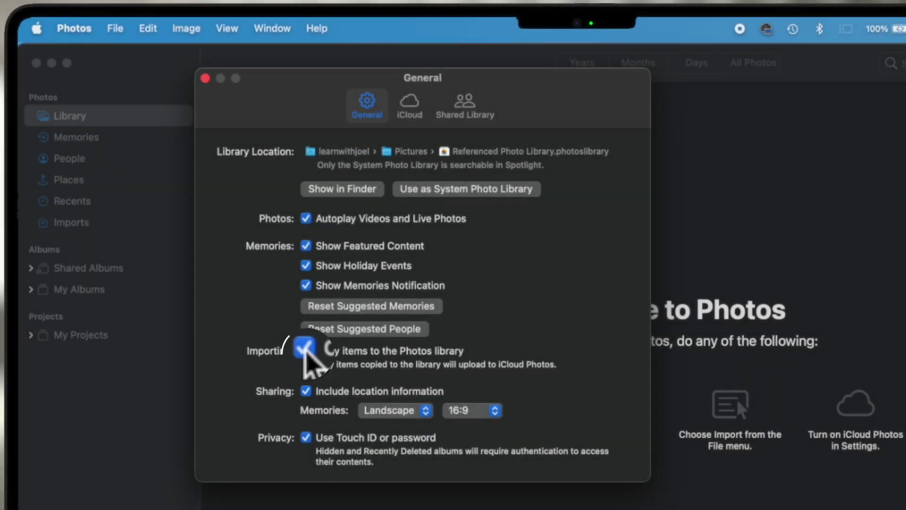
click(306, 350)
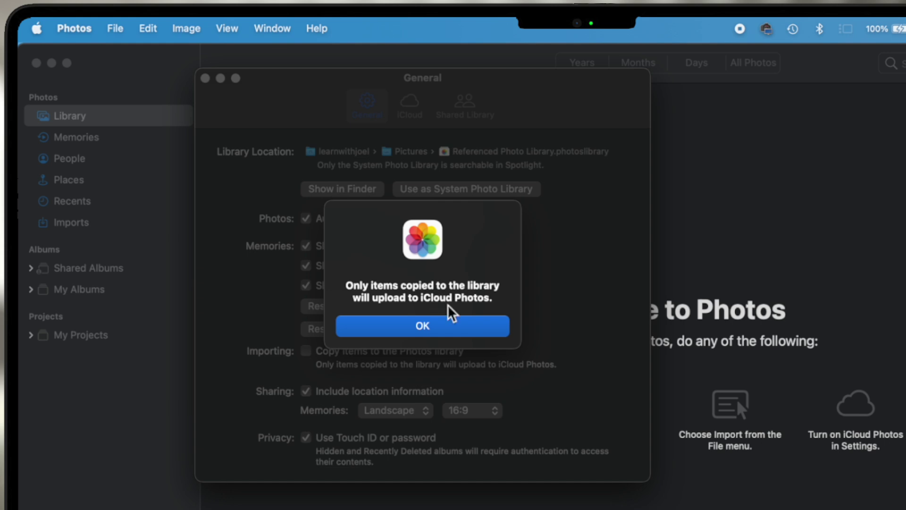
click(446, 331)
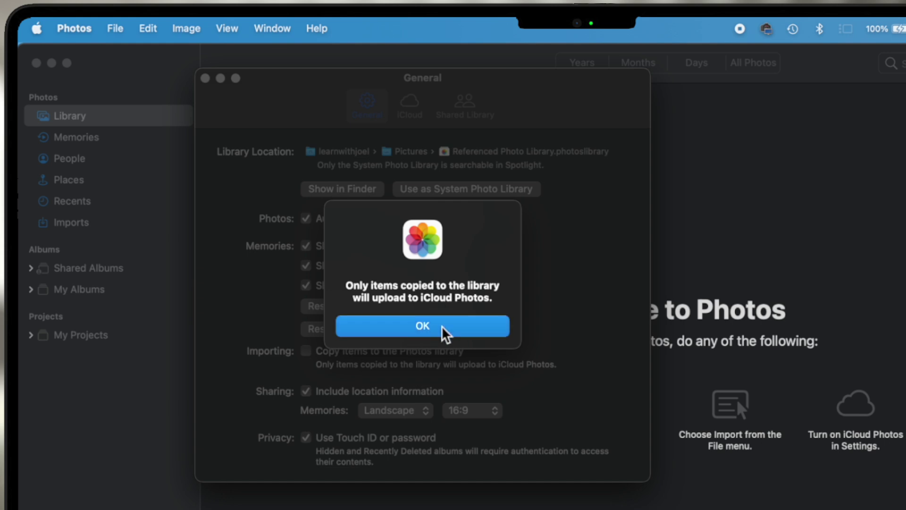
click(206, 78)
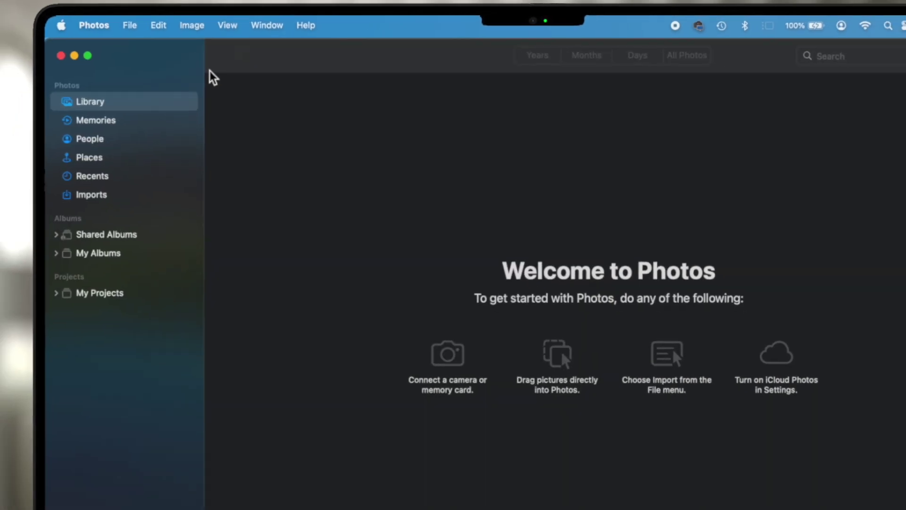
- Drag the 2021 Lutsen and 2021 Swans folders from Pictures into the Photos window
click(130, 457)
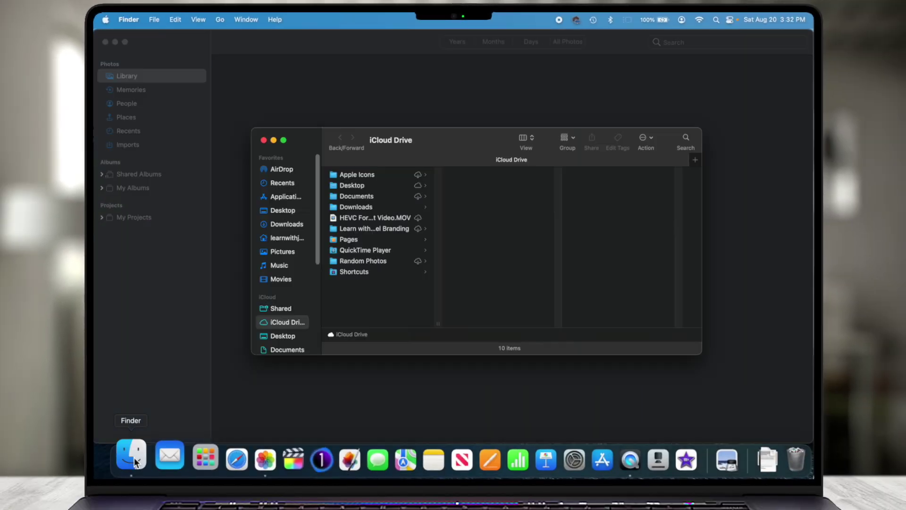
click(288, 253)
double_click(359, 187)
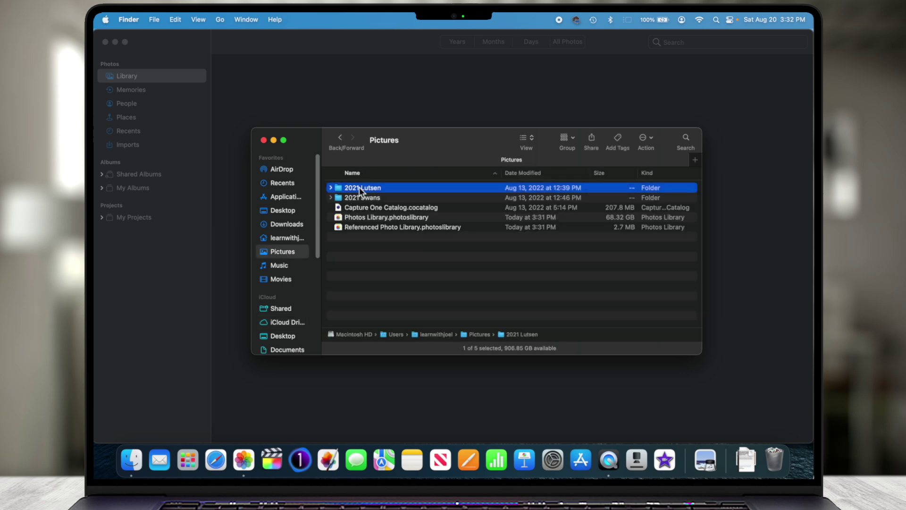
click(339, 138)
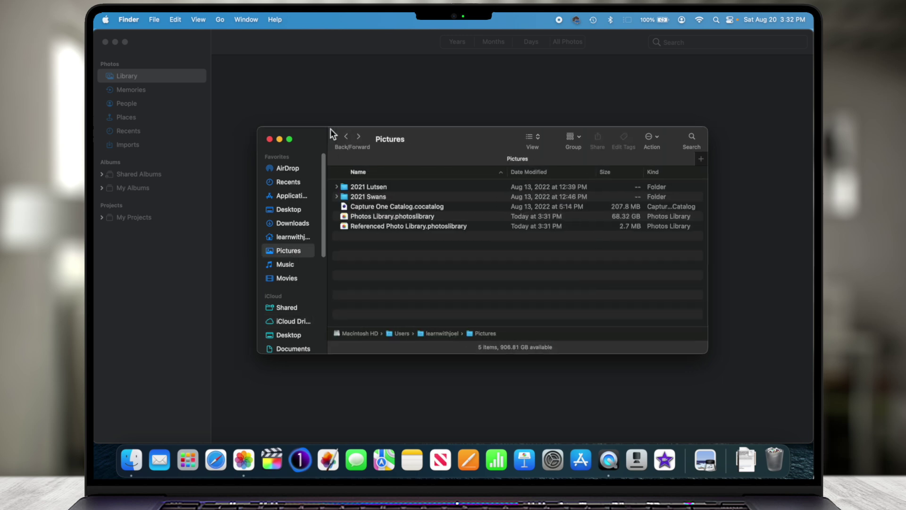
drag(331, 128, 531, 104)
click(563, 160)
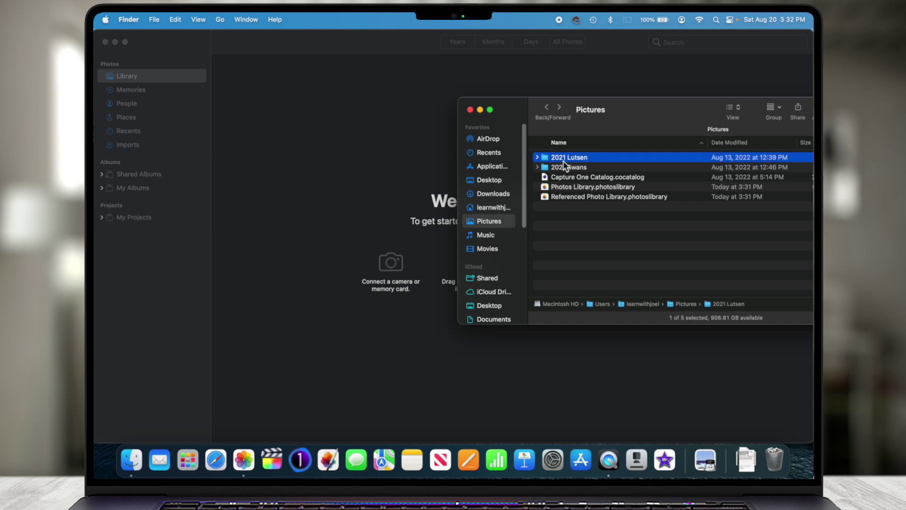
shift+click(560, 168)
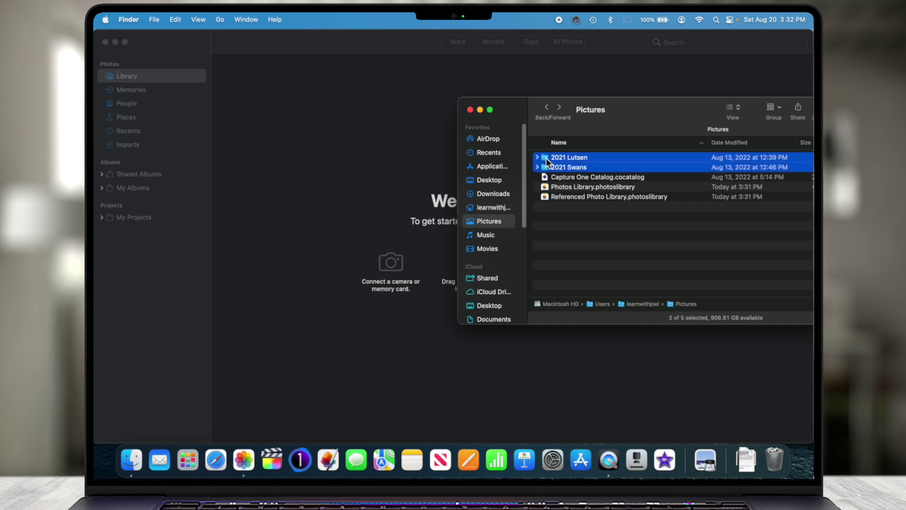
drag(546, 157, 283, 111)
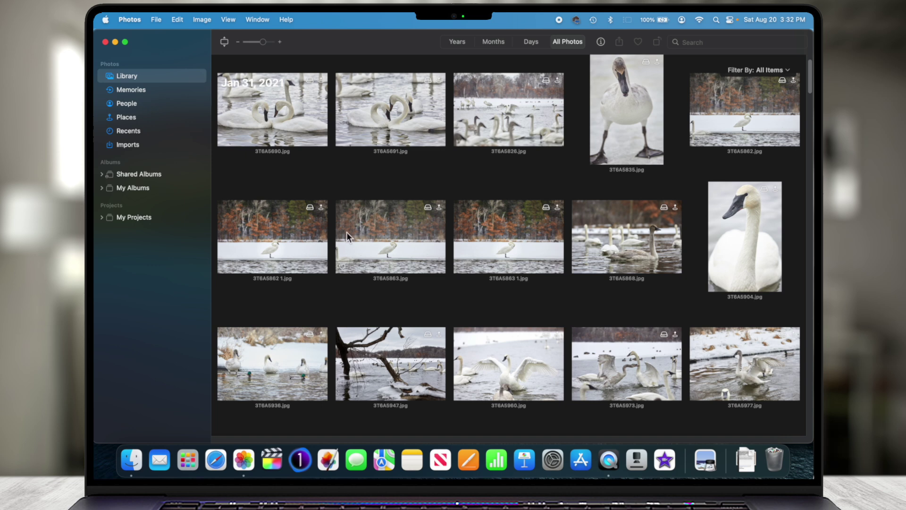
- Open swan photo 3T6A5863 1.jpg full size and toggle its Info panel on and off
scroll(346, 231, down, 2)
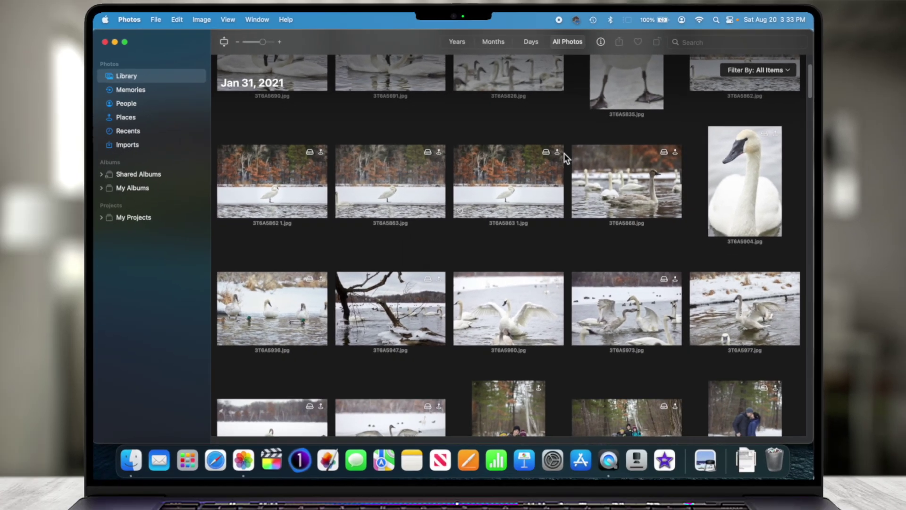
double_click(518, 210)
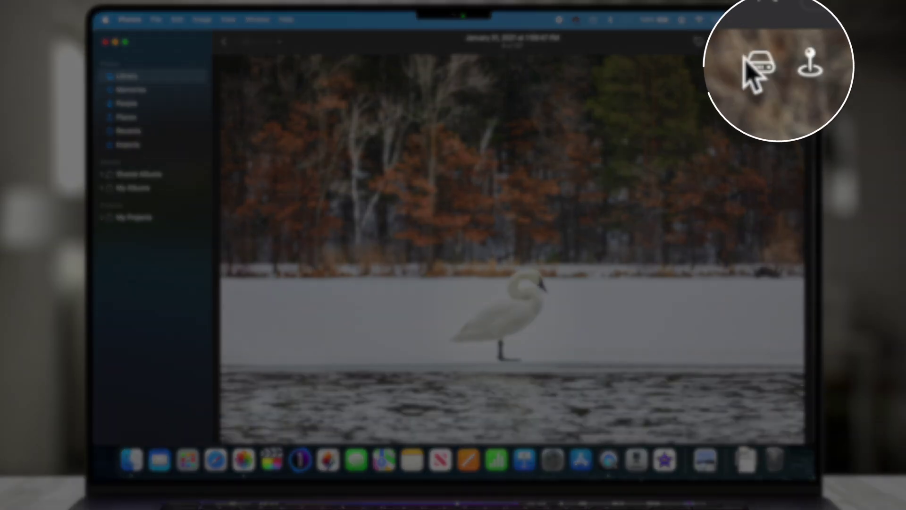
click(699, 43)
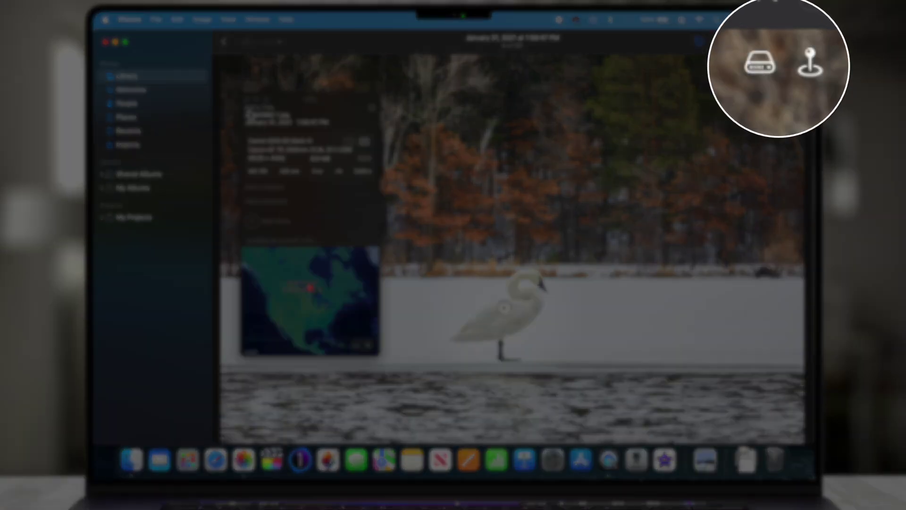
key(super+i)
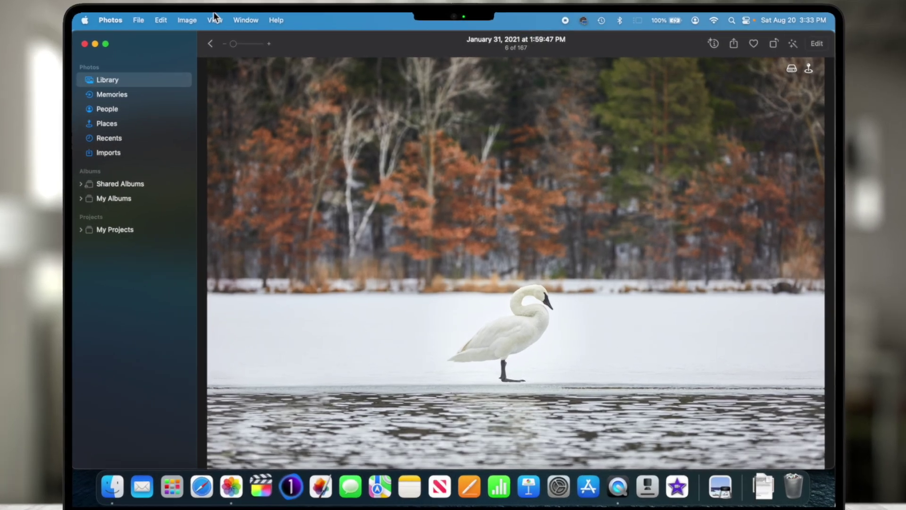
- Toggle View > Metadata > Referenced File and return to the library grid with badges shown
click(229, 19)
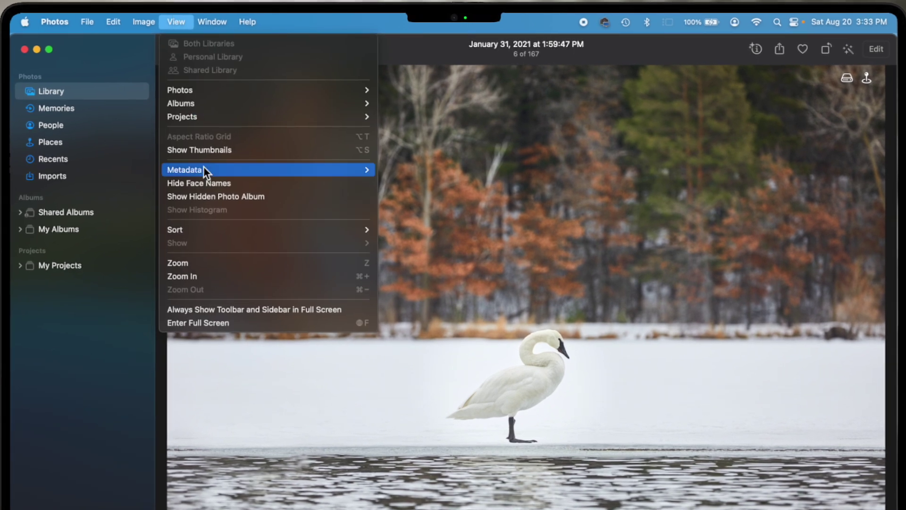
mouse_move(208, 164)
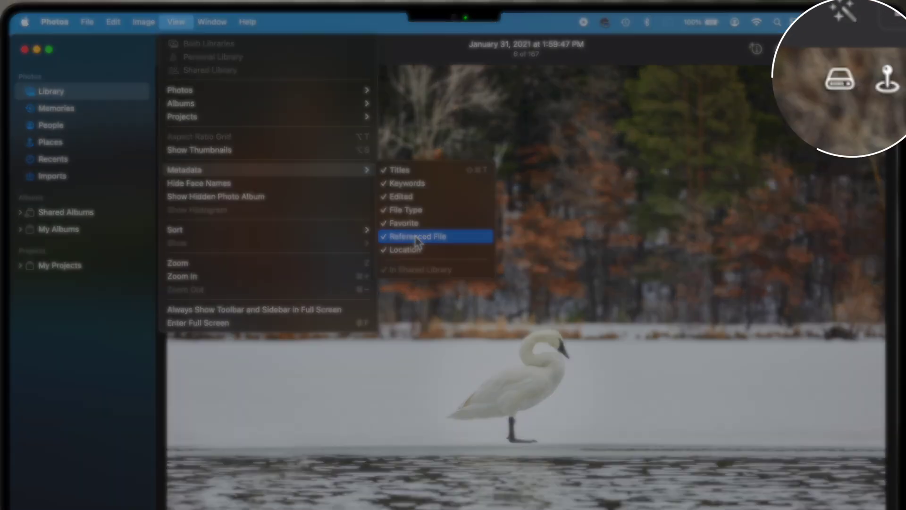
click(416, 237)
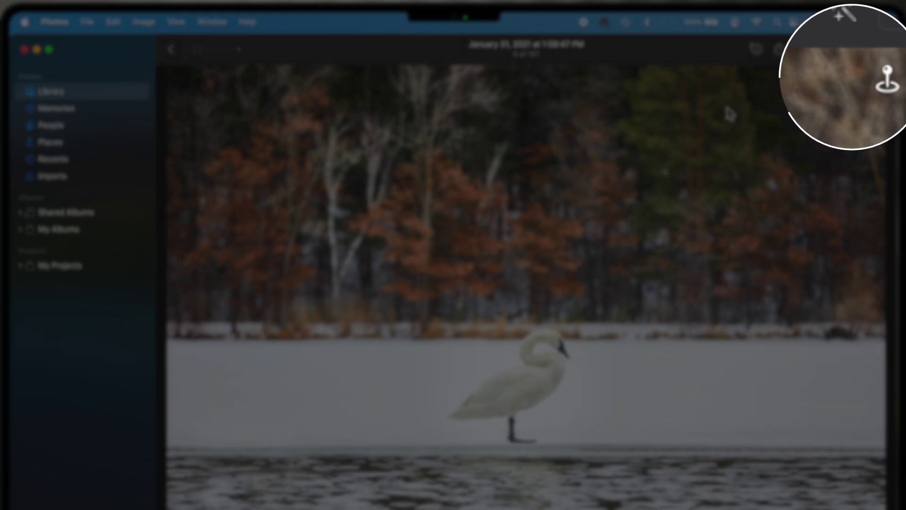
key(Escape)
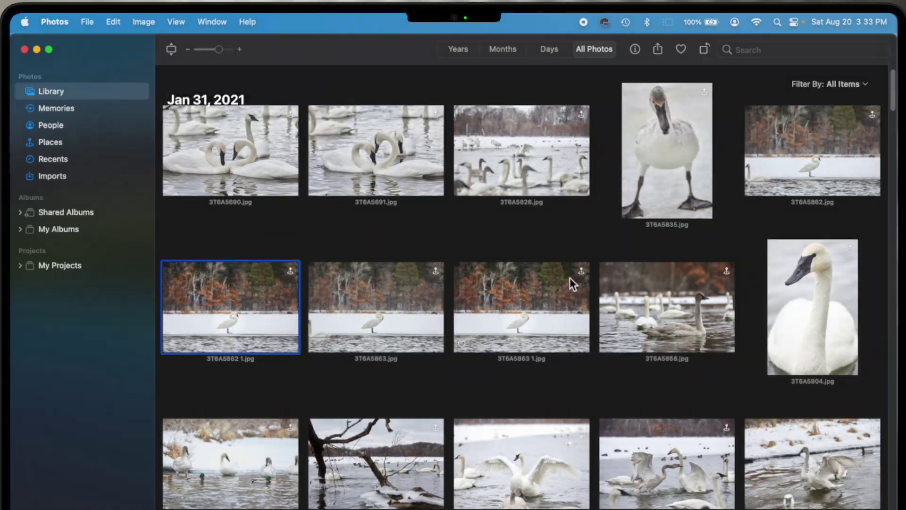
scroll(570, 278, up, 2)
click(176, 22)
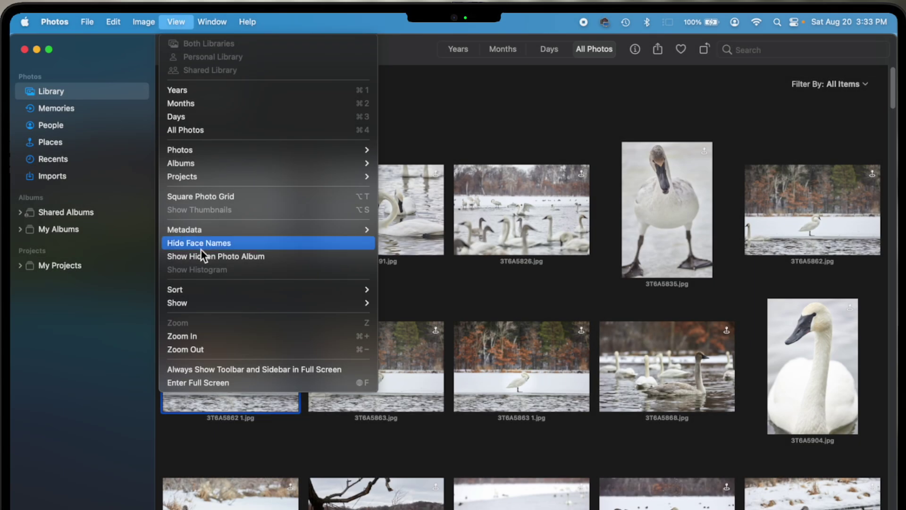
mouse_move(197, 231)
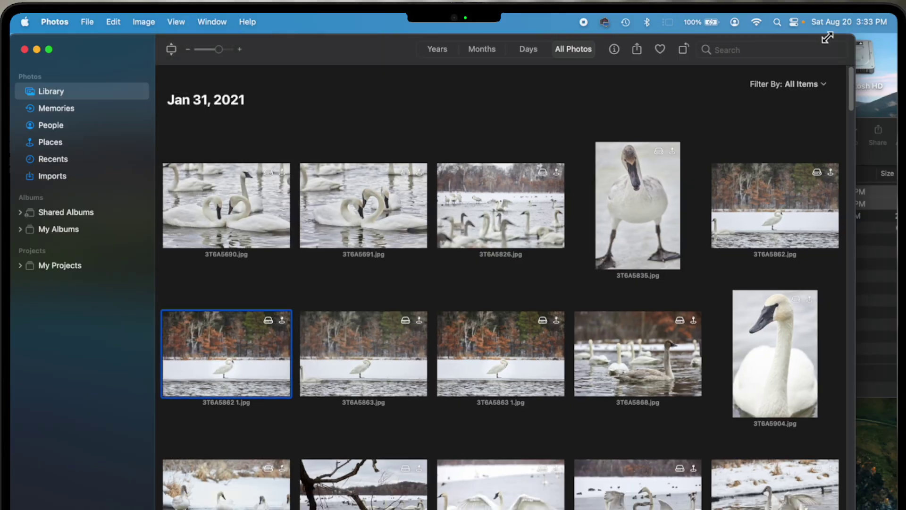
- Narrow Photos to reveal Finder's Pictures folder and select Referenced Photo Library.photoslibrary
drag(891, 43, 648, 38)
drag(758, 115, 573, 108)
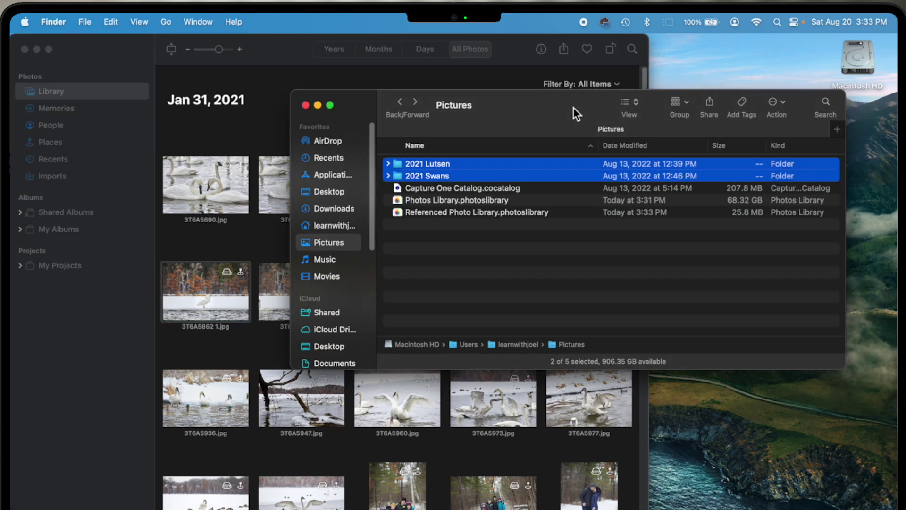
click(455, 269)
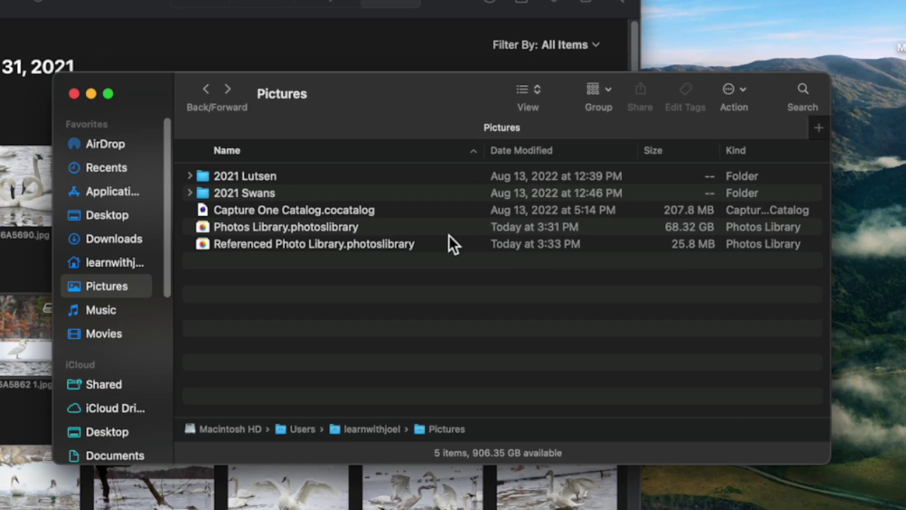
click(501, 246)
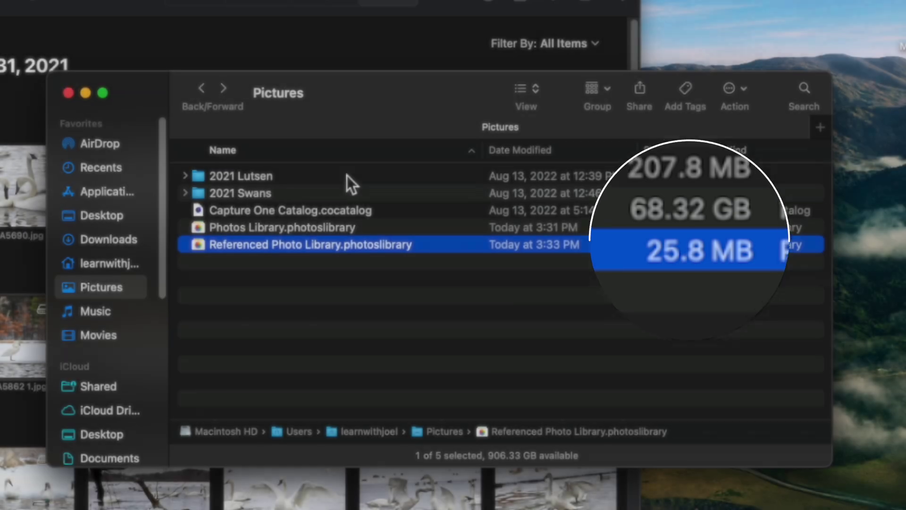
- Compare the Get Info sizes of 2021 Lutsen and 2021 Swans against the referenced library
click(347, 176)
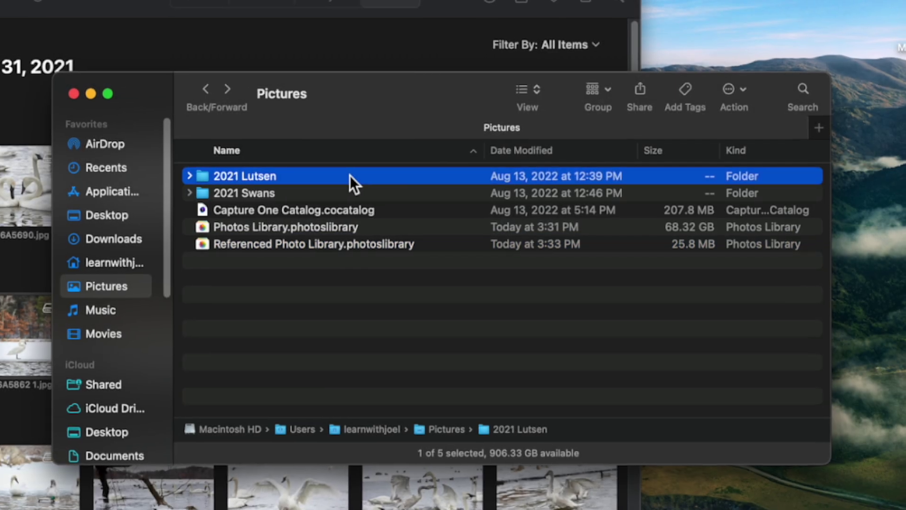
key(super+i)
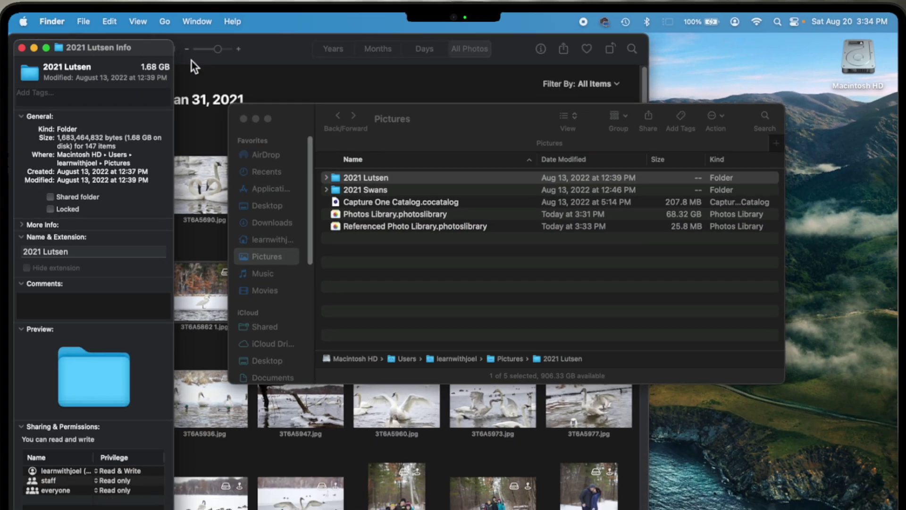
drag(129, 52, 146, 58)
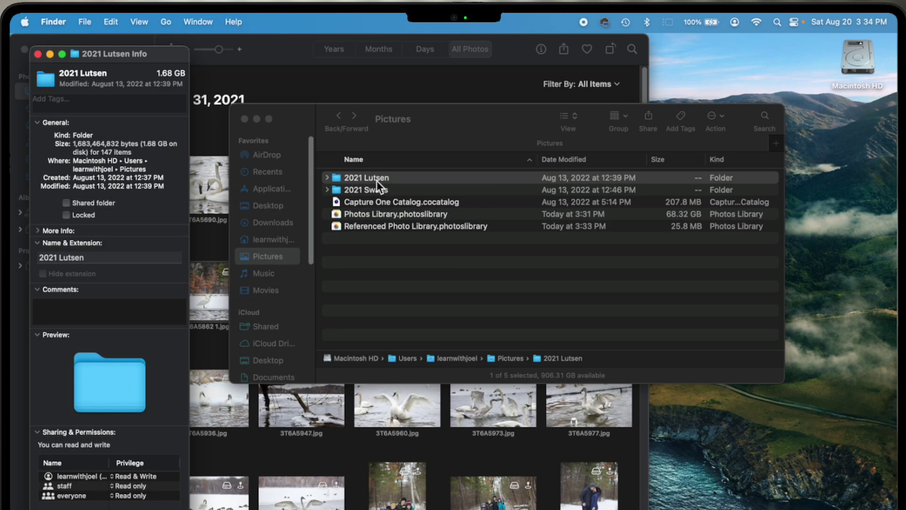
click(377, 180)
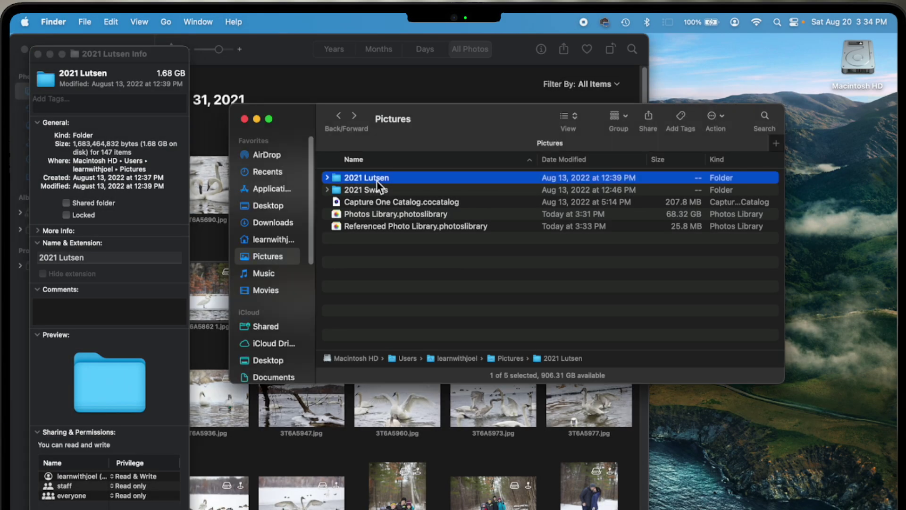
click(392, 190)
key(super+i)
drag(155, 48, 226, 77)
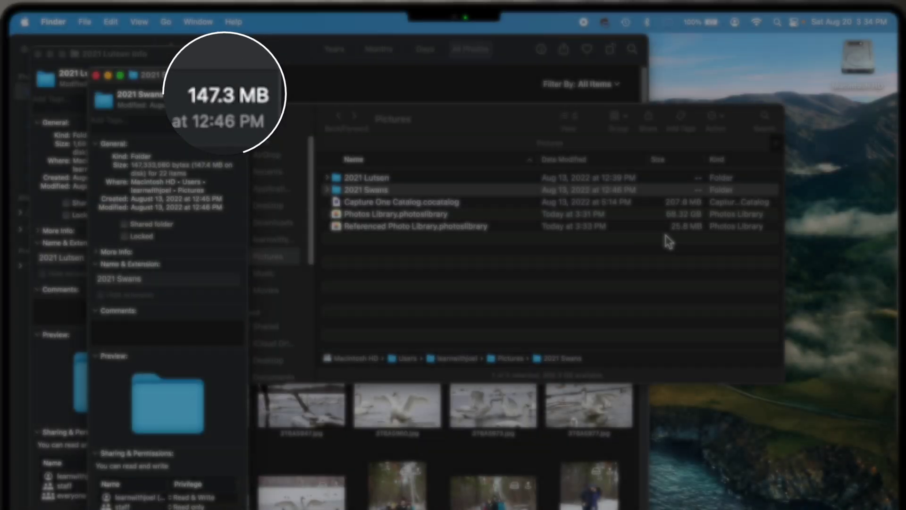
click(675, 229)
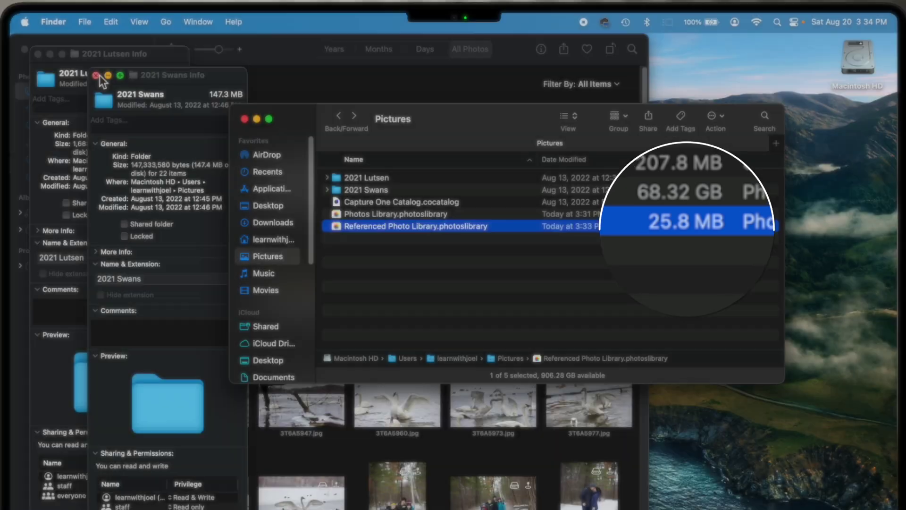
click(97, 76)
click(39, 56)
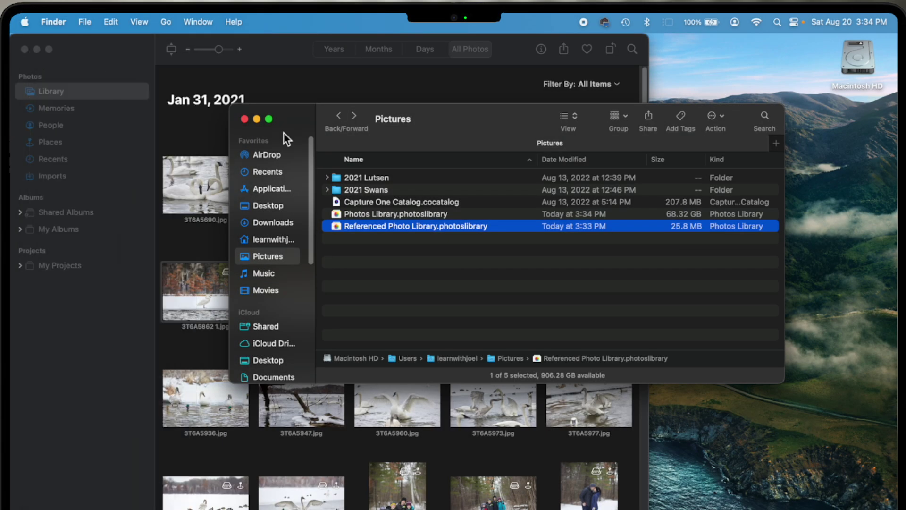
- Move both the 2021 Lutsen and 2021 Swans folders from Pictures onto the Desktop
click(383, 180)
click(383, 189)
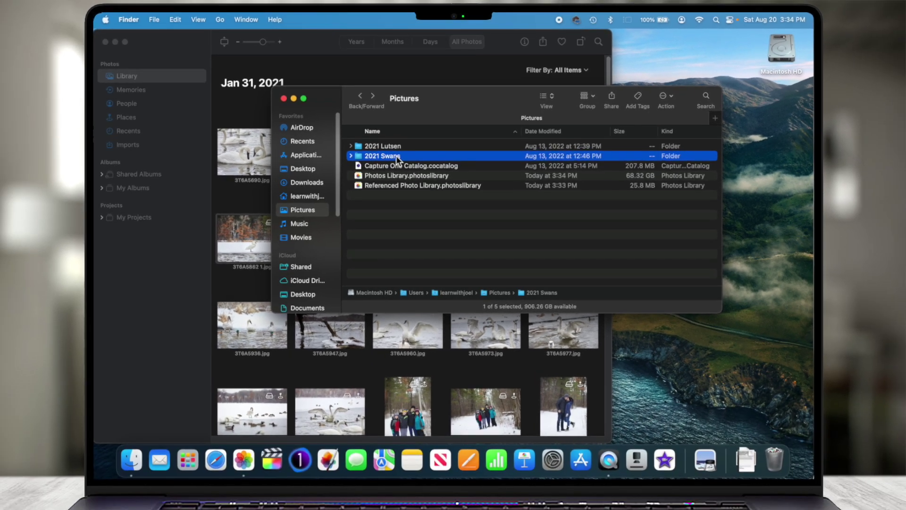
click(378, 146)
click(361, 155)
shift+click(360, 146)
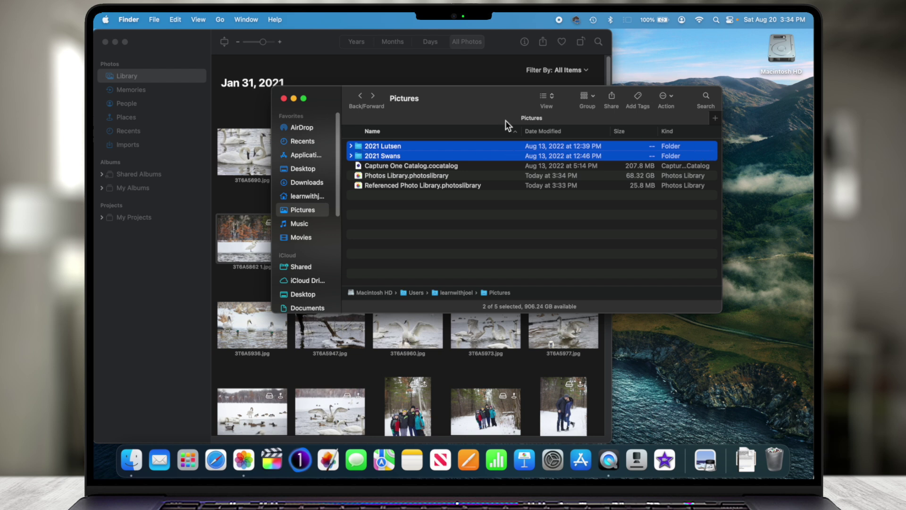
drag(692, 148, 773, 126)
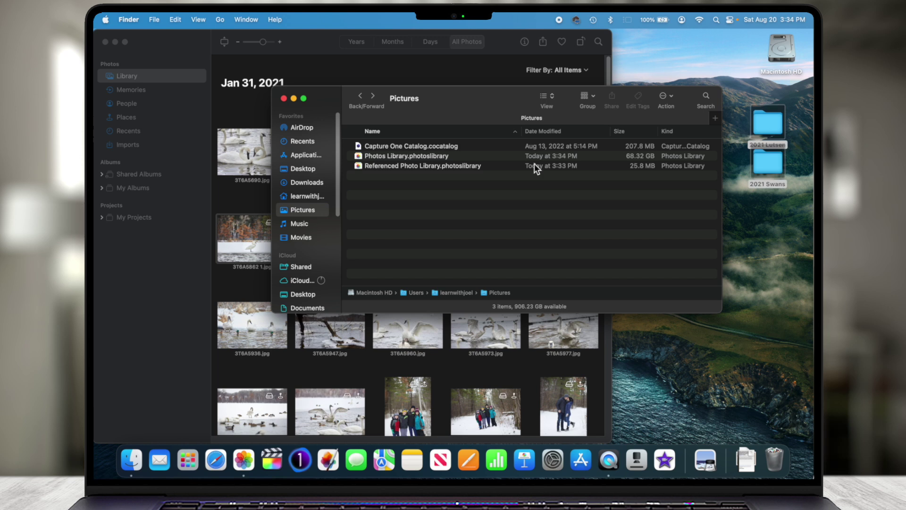
- Enlarge Photos and open swan photo 3T6A6018, which raises a Missing File alert
click(212, 48)
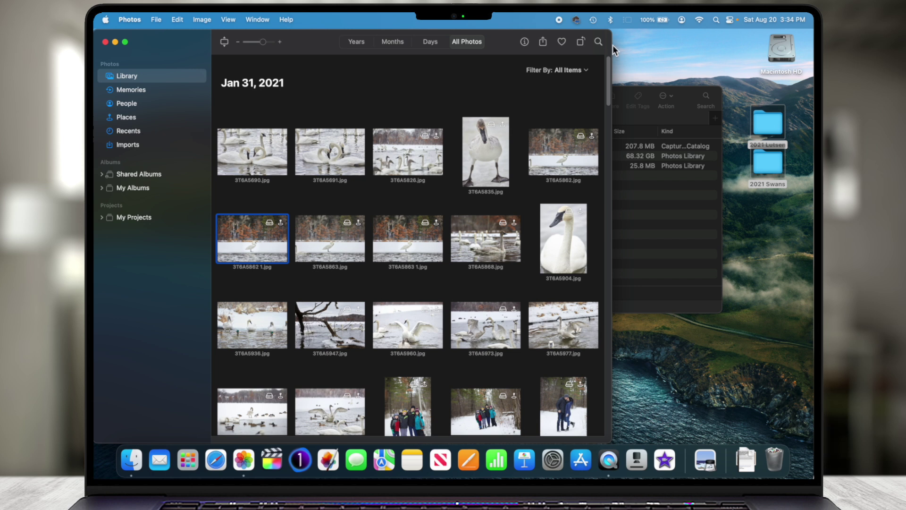
drag(613, 29, 809, 29)
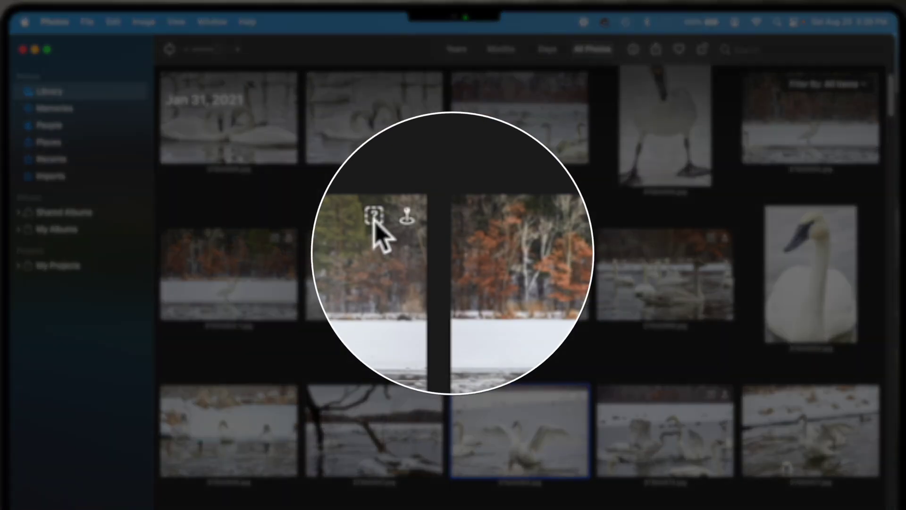
mouse_move(375, 222)
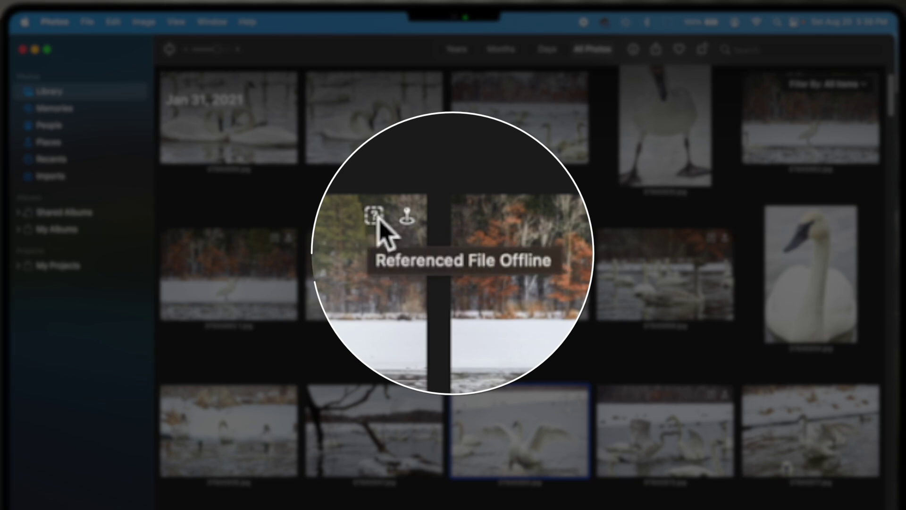
scroll(464, 285, down, 5)
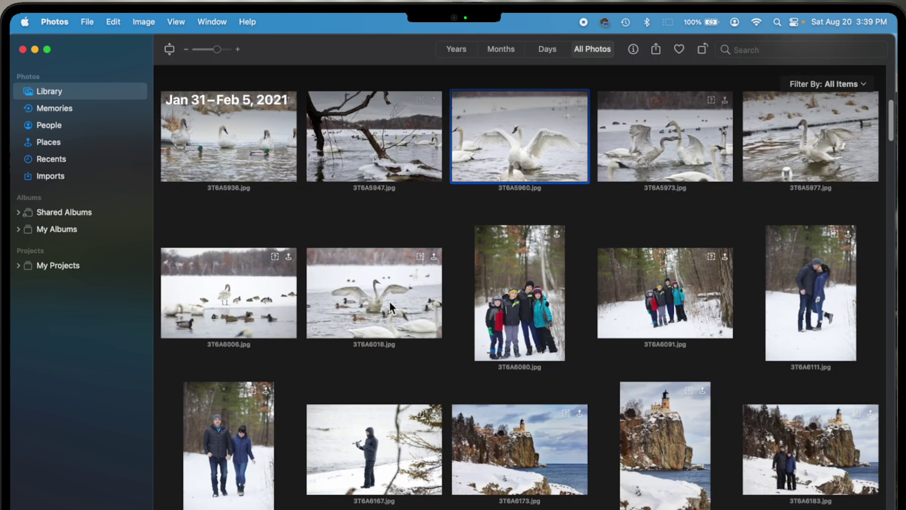
double_click(390, 301)
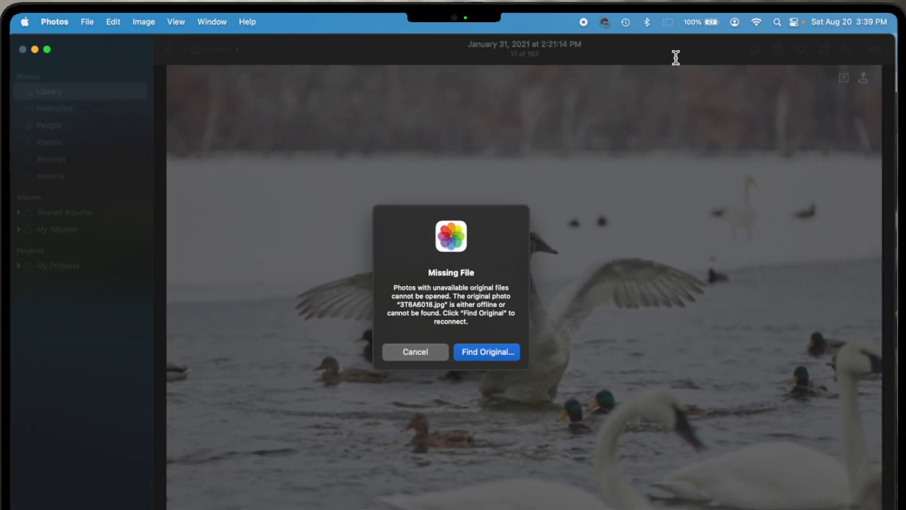
- Check the 2021 Lutsen and 2021 Swans folders now sitting on the Desktop
drag(676, 57, 541, 55)
click(836, 178)
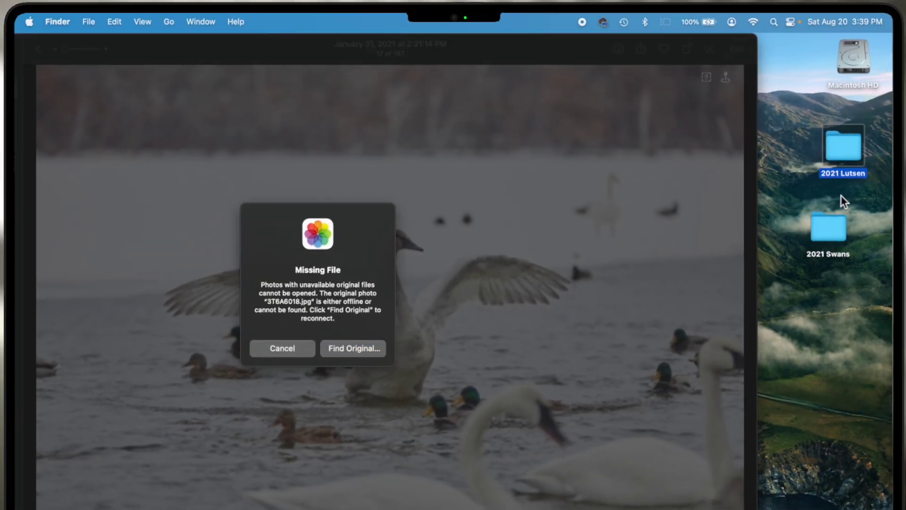
click(836, 222)
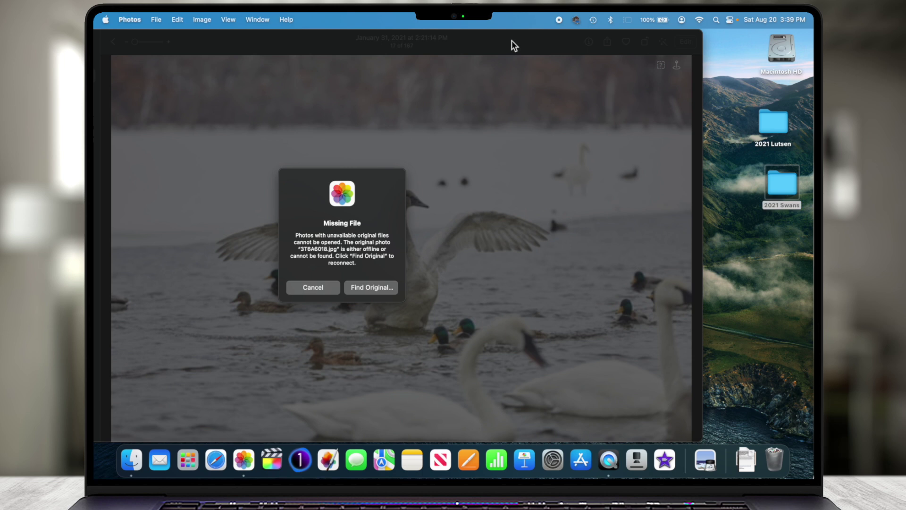
drag(512, 40, 591, 29)
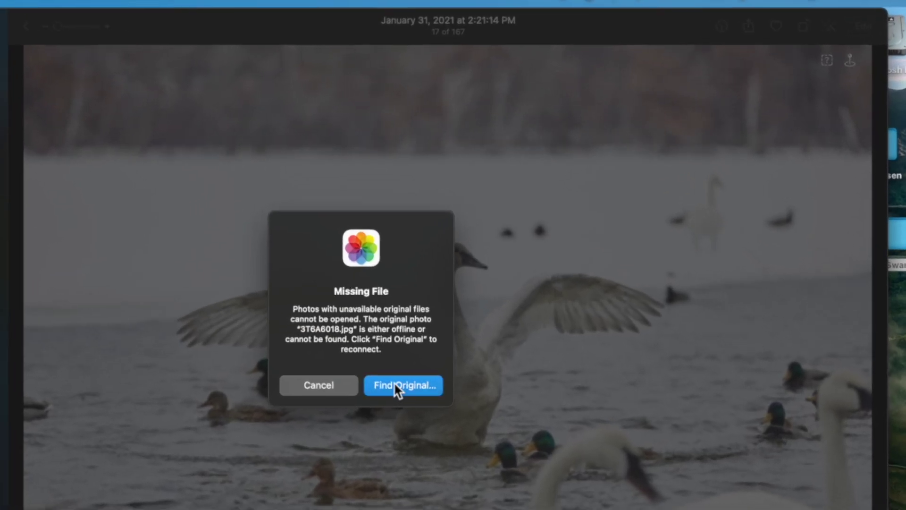
- Relink the missing original to Desktop/2021 Swans via Find Original, then return to the grid
click(393, 385)
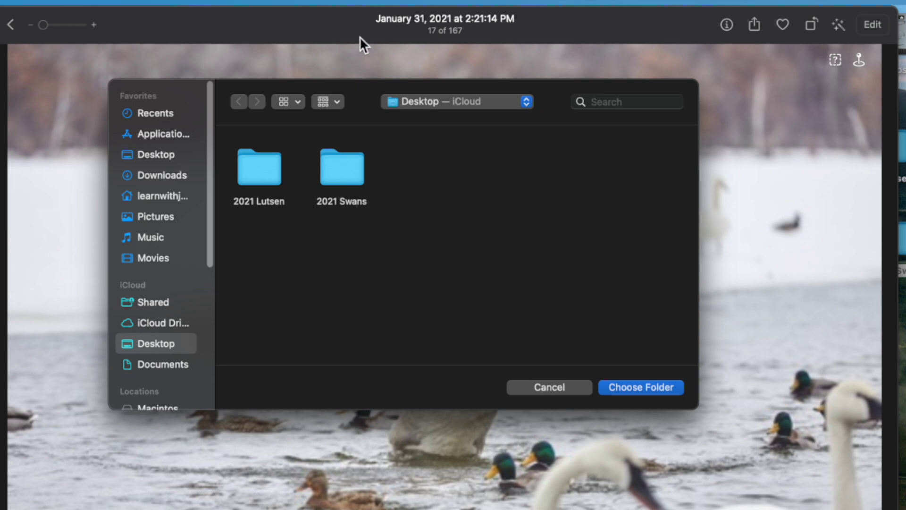
click(425, 110)
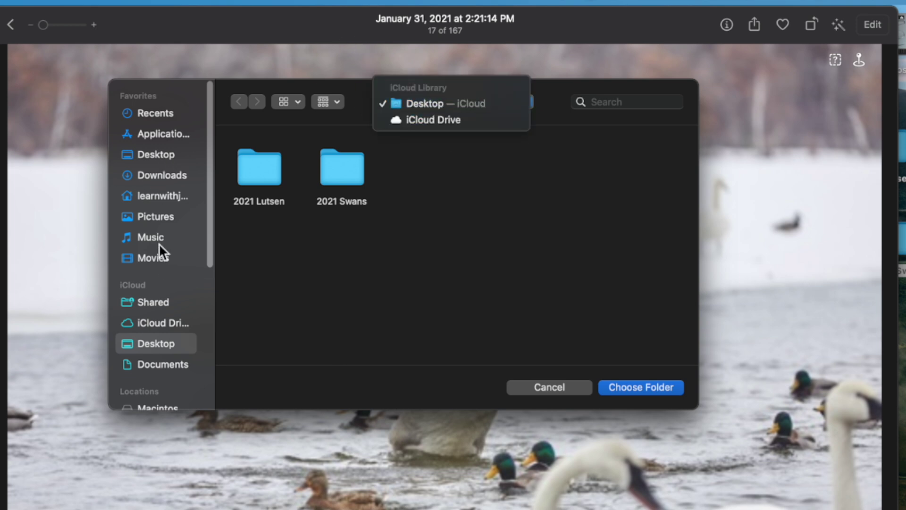
click(157, 215)
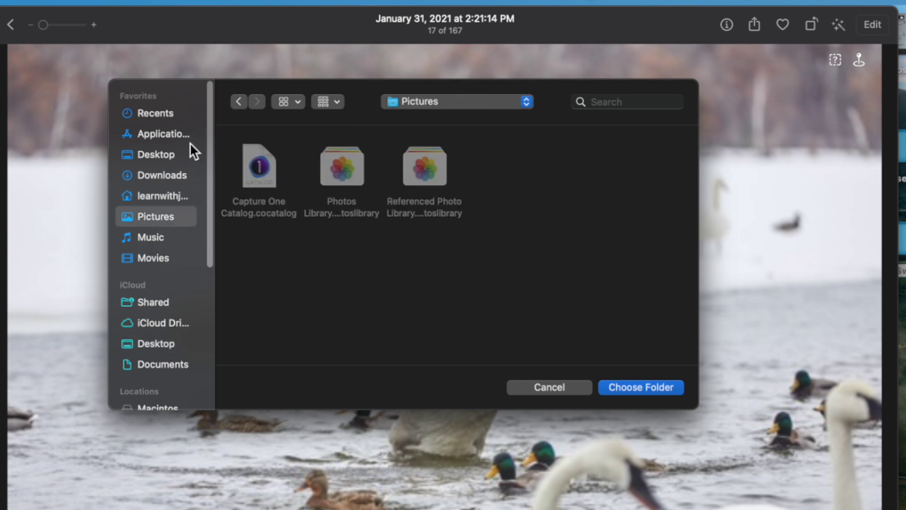
click(154, 158)
click(331, 166)
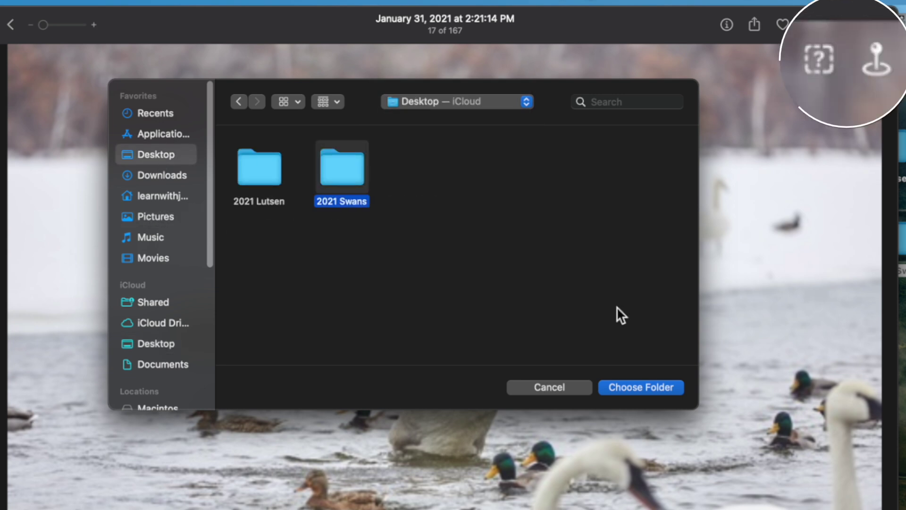
click(656, 386)
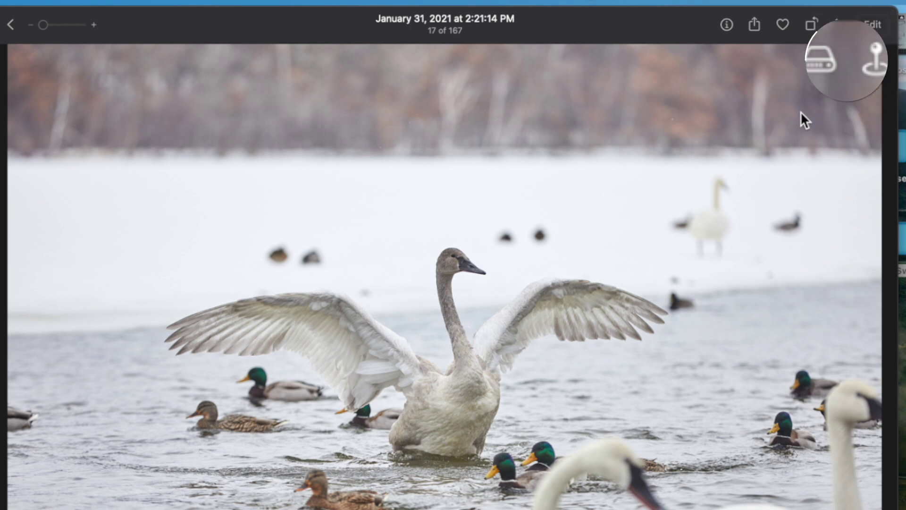
key(Escape)
scroll(423, 277, up, 6)
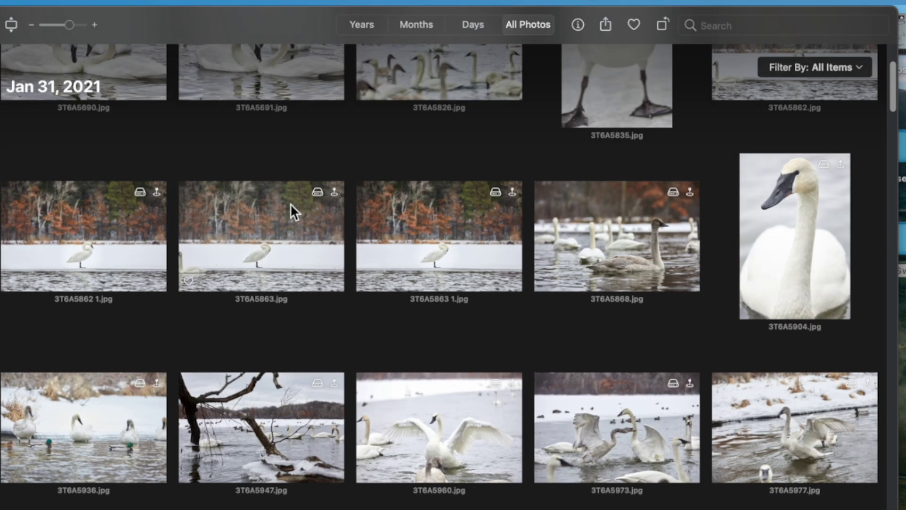
- Open DJI_0240 and DJI_0239 and cancel each Missing File alert, confirming both originals are missing
click(293, 206)
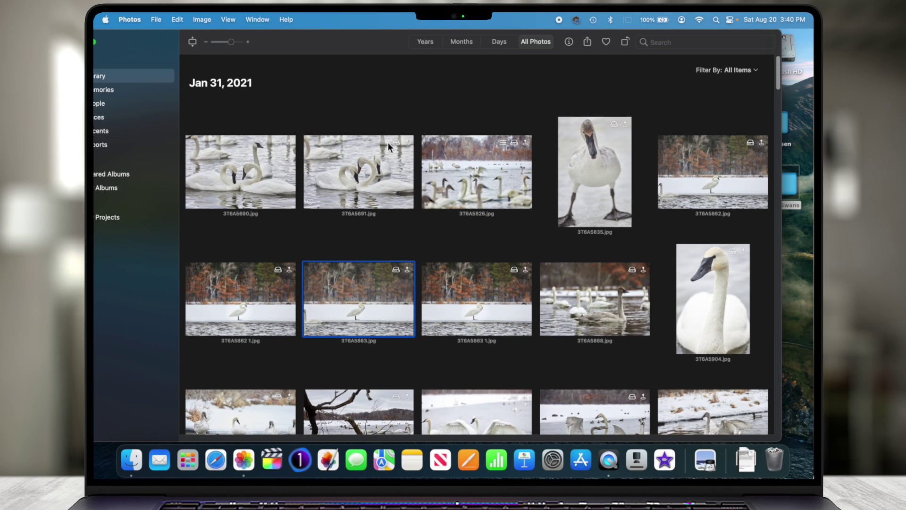
scroll(387, 142, down, 10)
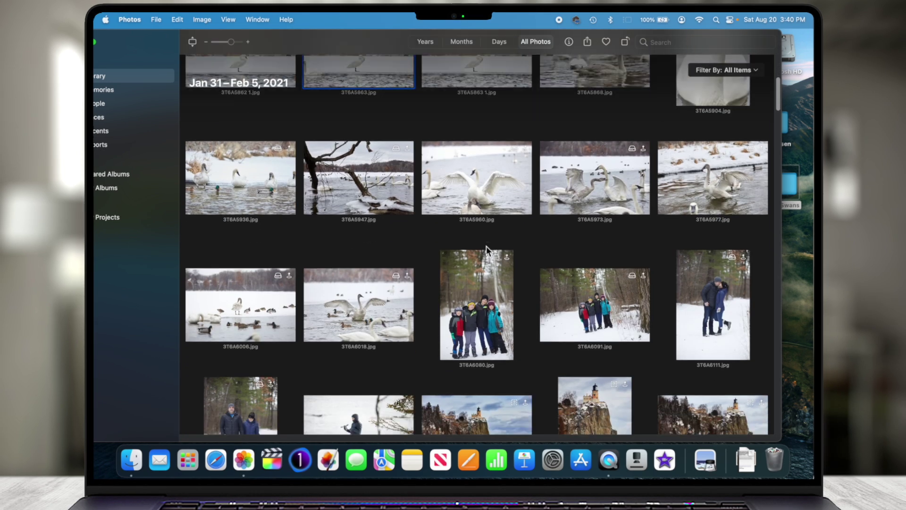
scroll(488, 252, down, 3)
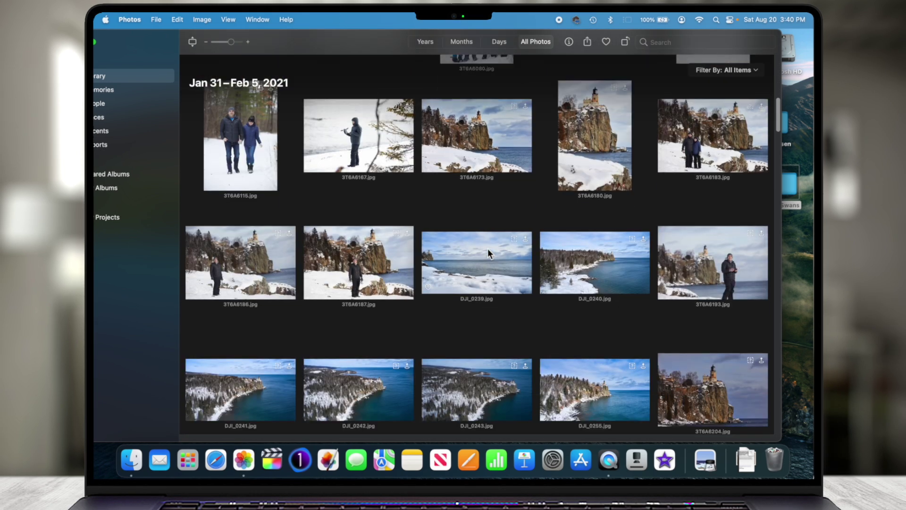
scroll(511, 265, down, 1)
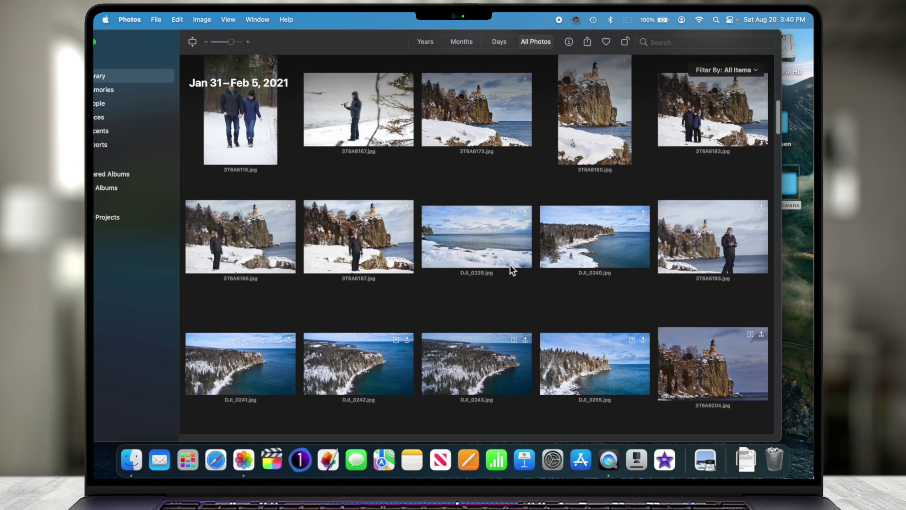
double_click(599, 228)
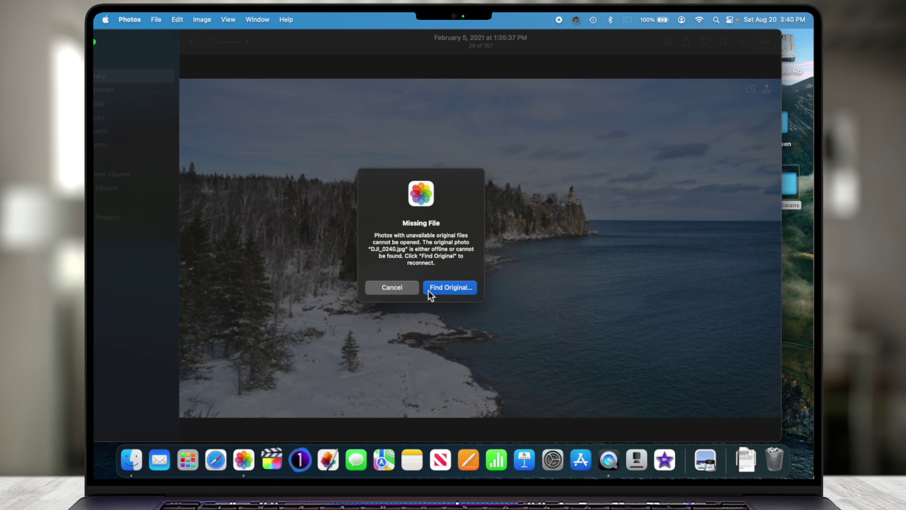
click(400, 289)
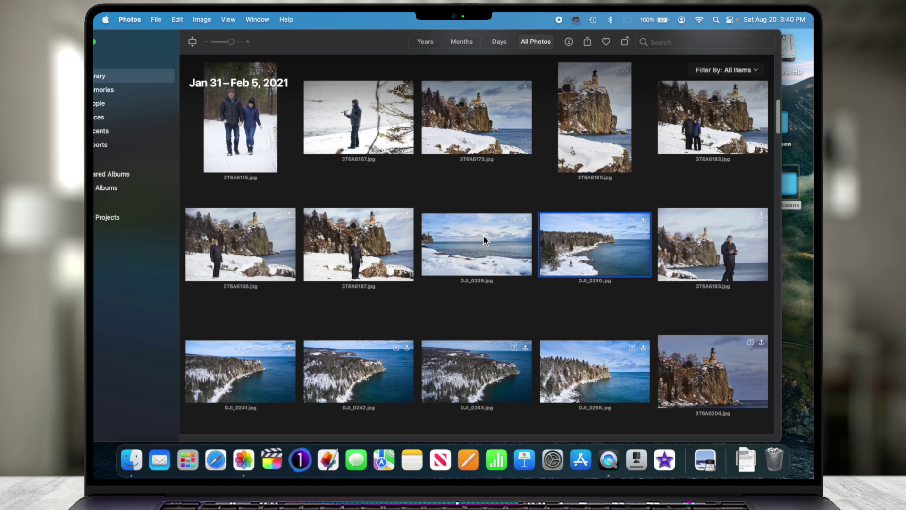
double_click(525, 233)
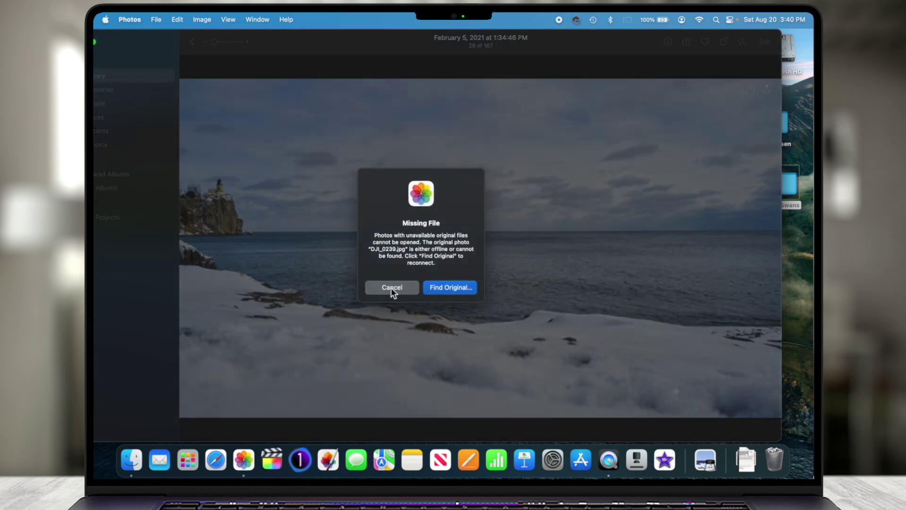
click(391, 289)
- Move the Photos window aside and drag the 2021 Lutsen desktop folder to the Trash
drag(556, 59, 480, 42)
click(772, 134)
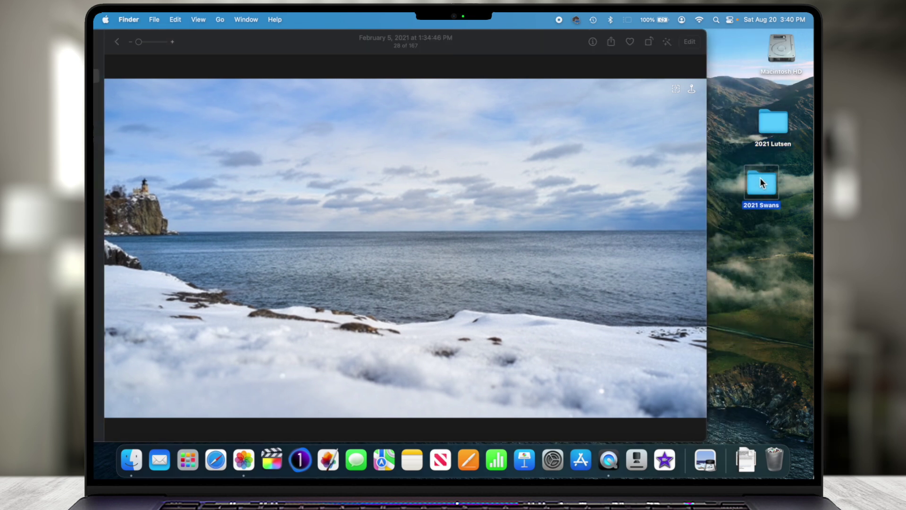
click(772, 125)
drag(777, 244, 772, 461)
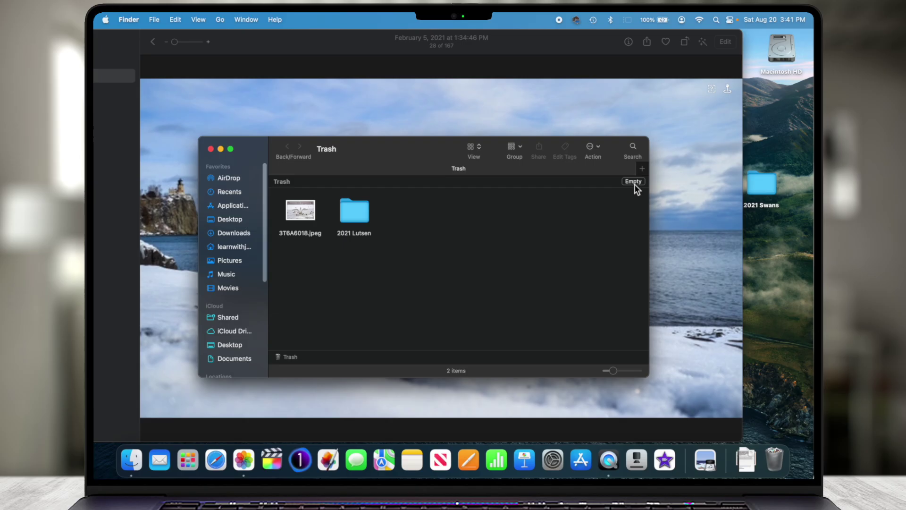
- Permanently empty the Trash and return to the Photos library grid
click(634, 182)
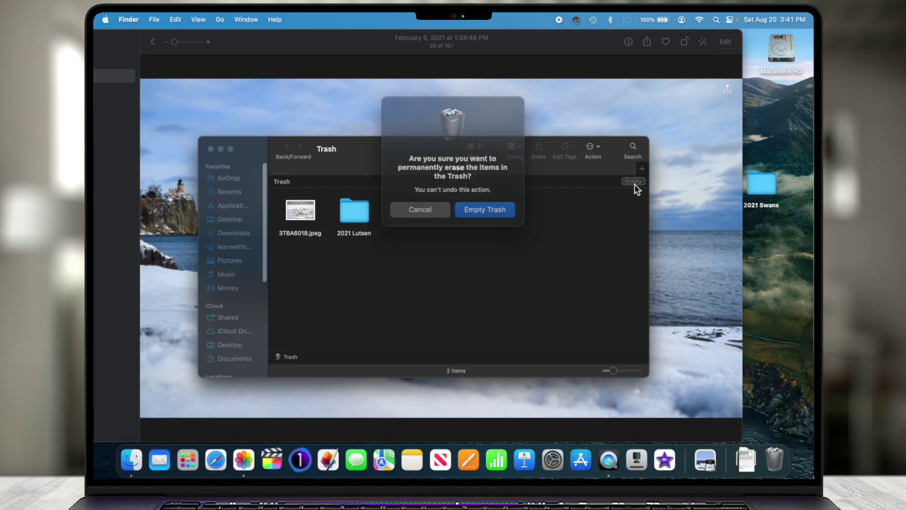
click(491, 210)
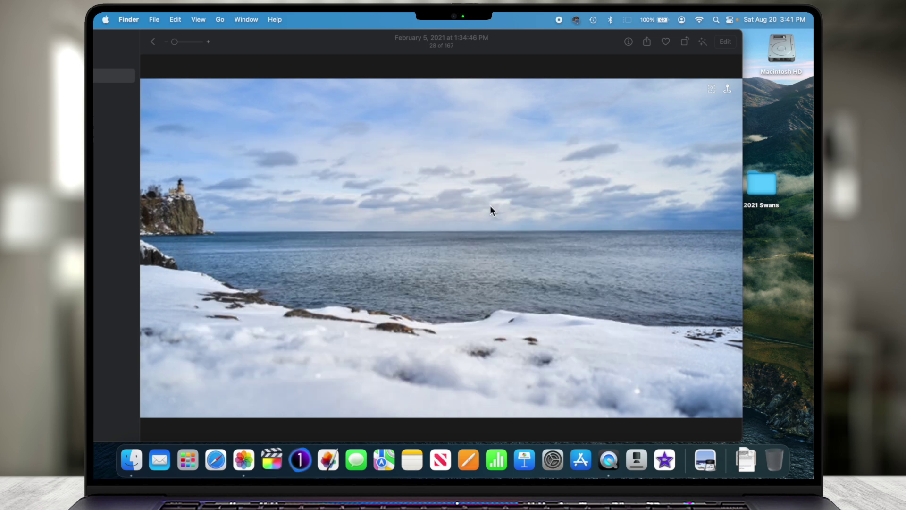
double_click(490, 206)
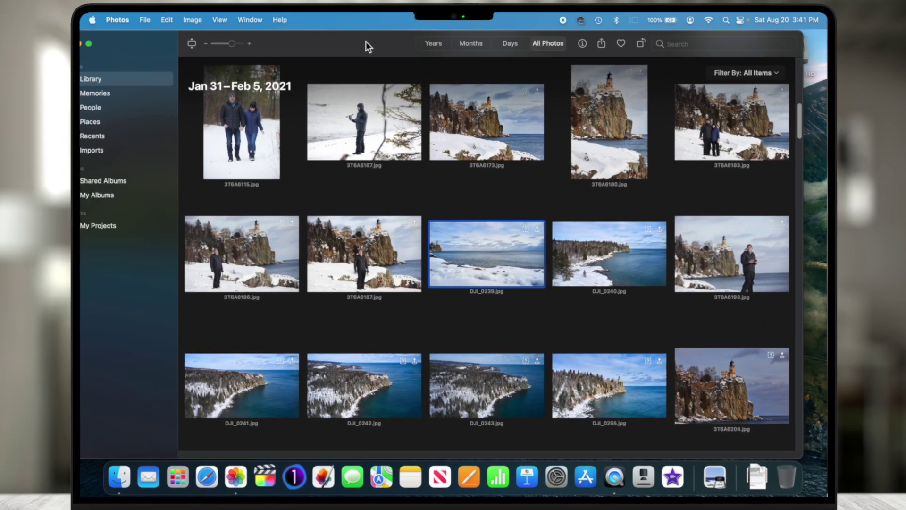
- Open DJI_0243, find its original is also missing, and check Photos Settings
scroll(478, 259, down, 5)
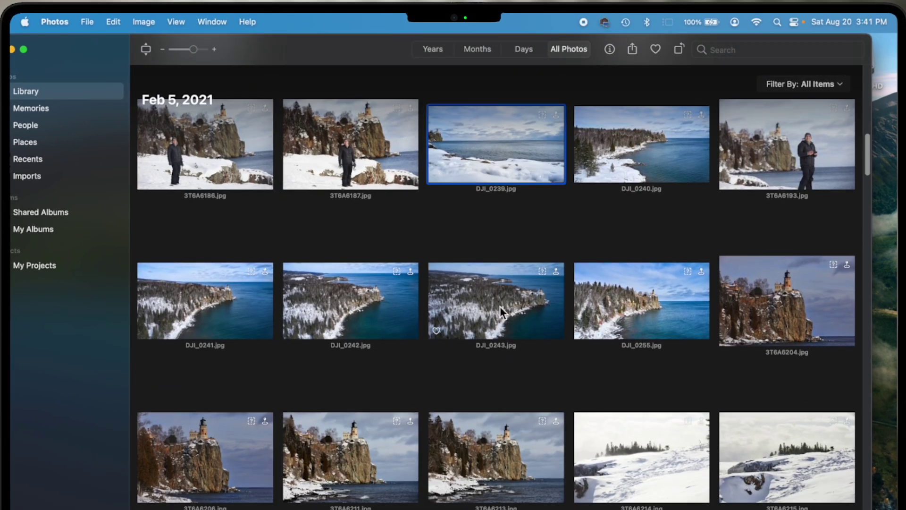
double_click(500, 307)
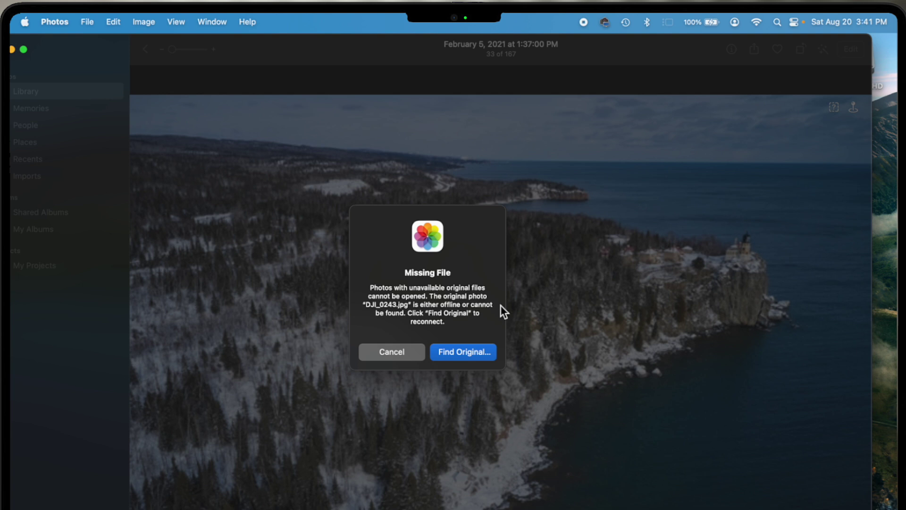
click(469, 355)
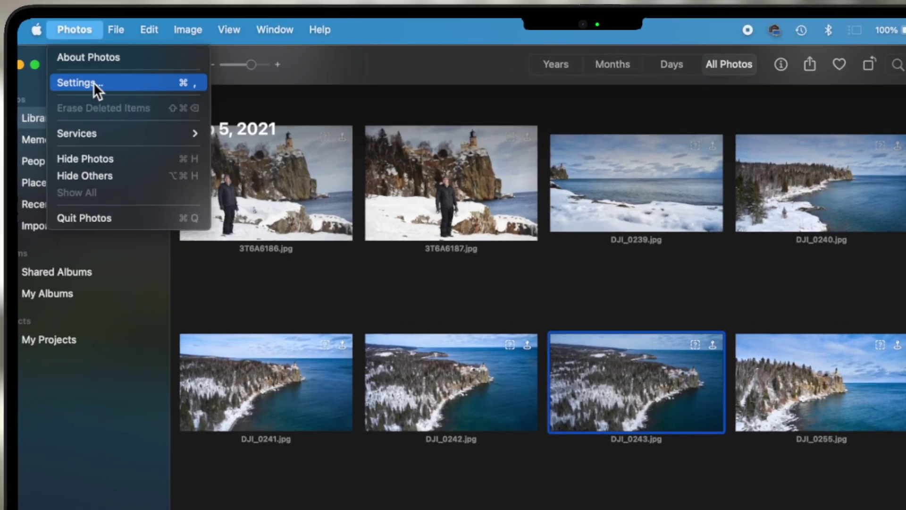
click(93, 82)
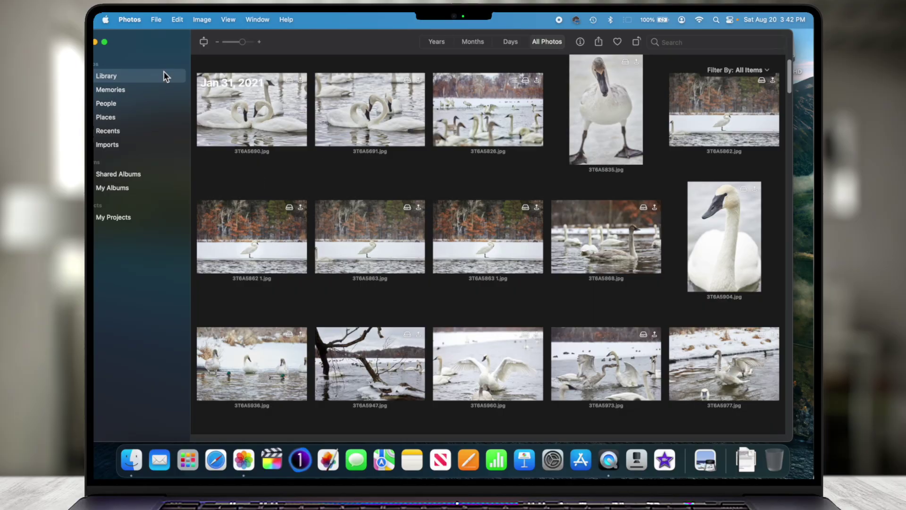
- Narrow the Photos window to uncover the desktop and reposition the 2021 Swans folder
drag(160, 35, 178, 35)
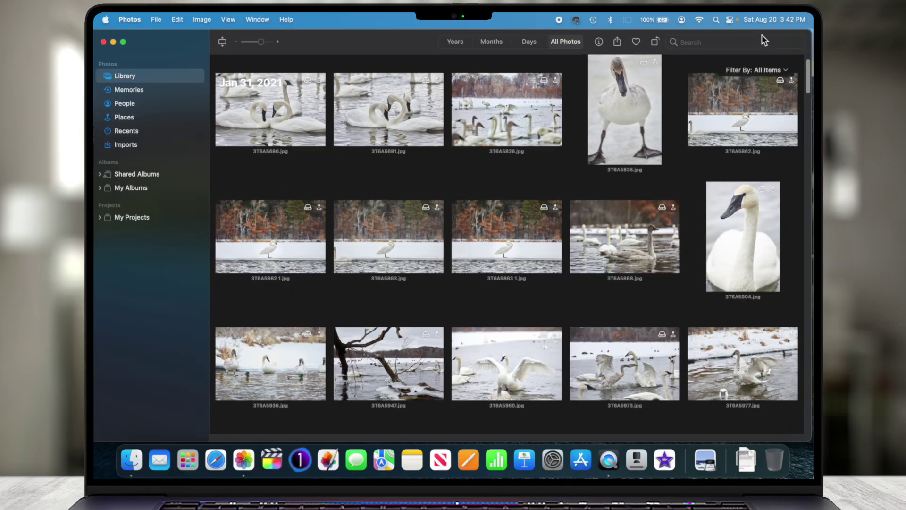
drag(808, 34, 613, 30)
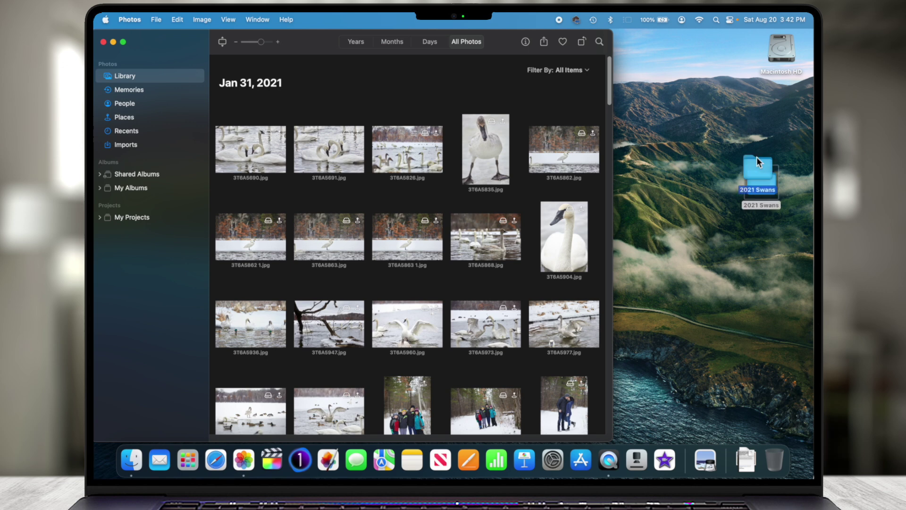
drag(757, 157, 703, 143)
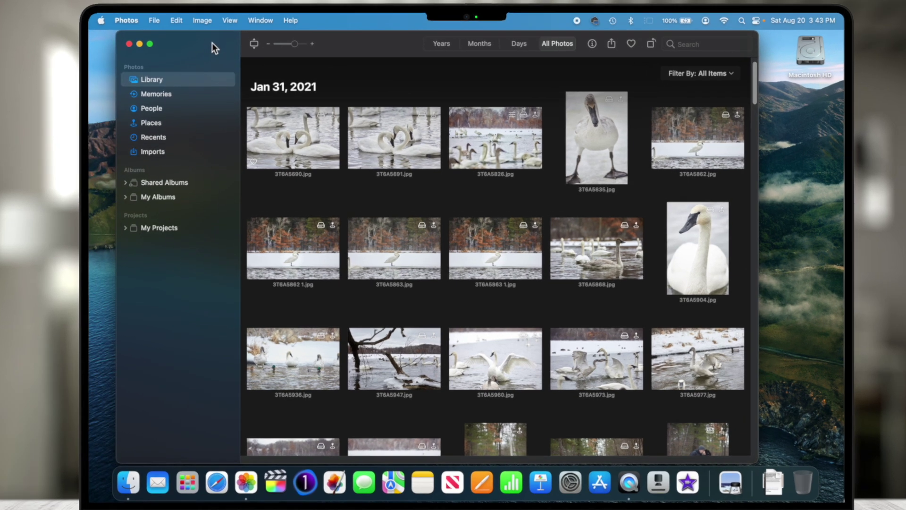
- Consolidate 3T6A5690.jpg, copying its original into the library
click(258, 124)
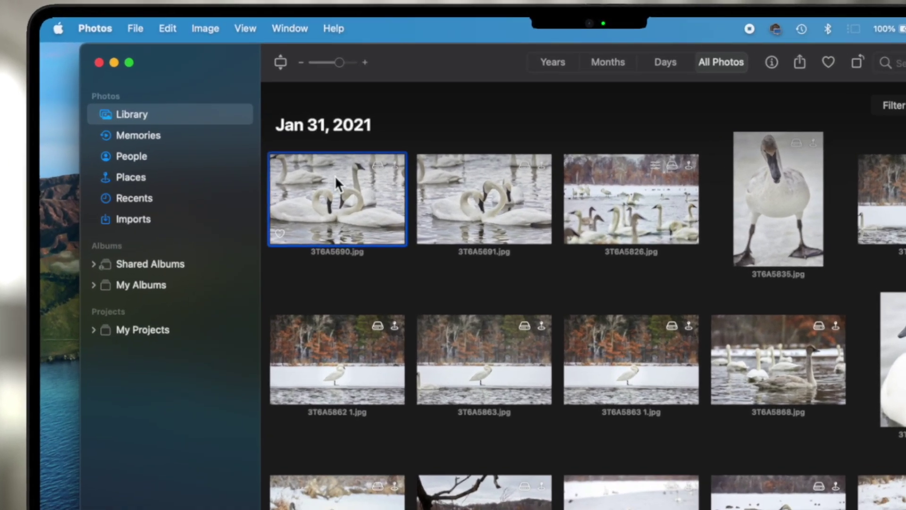
click(132, 27)
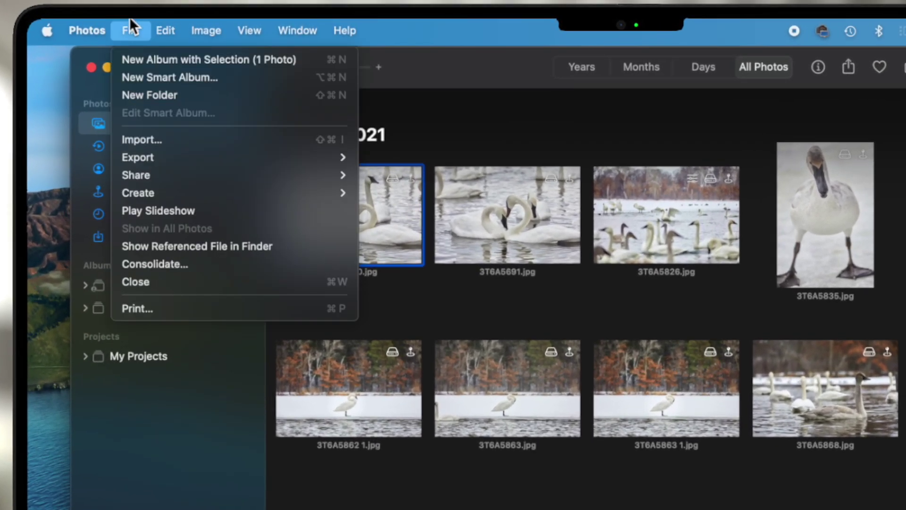
click(172, 264)
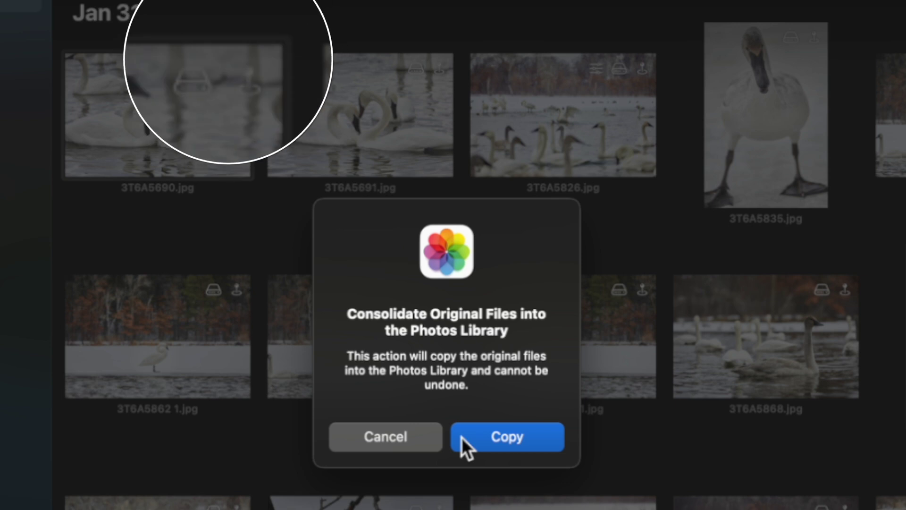
click(517, 446)
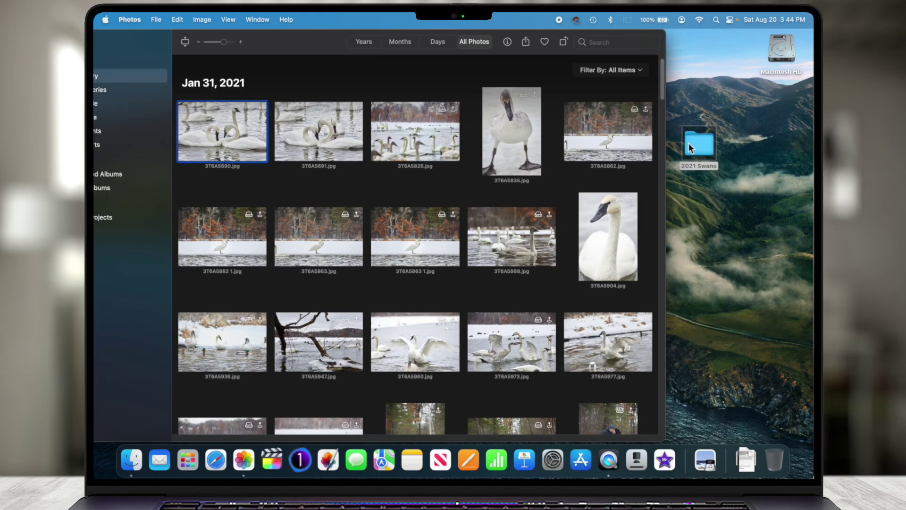
drag(689, 143, 734, 146)
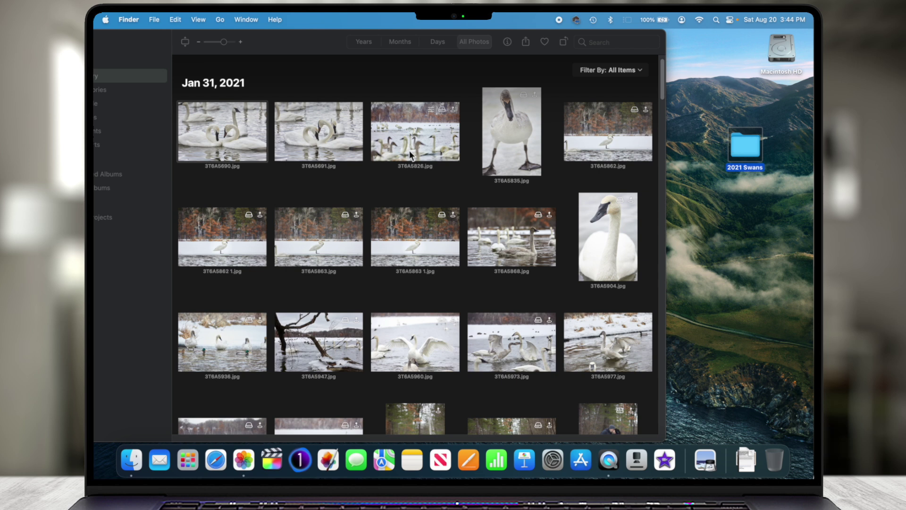
- Use Show Referenced File in Finder on 3T6A5691.jpg to locate it in 2021 Swans
drag(230, 36, 323, 36)
click(414, 125)
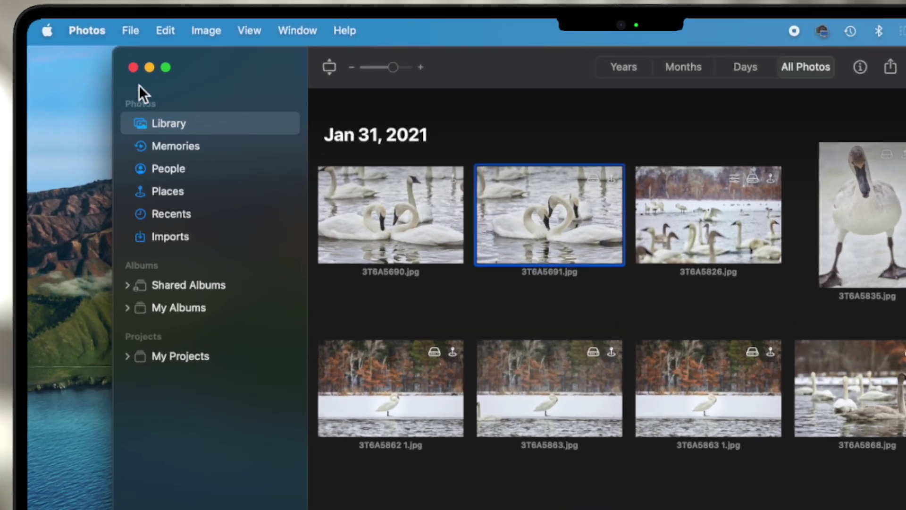
click(130, 30)
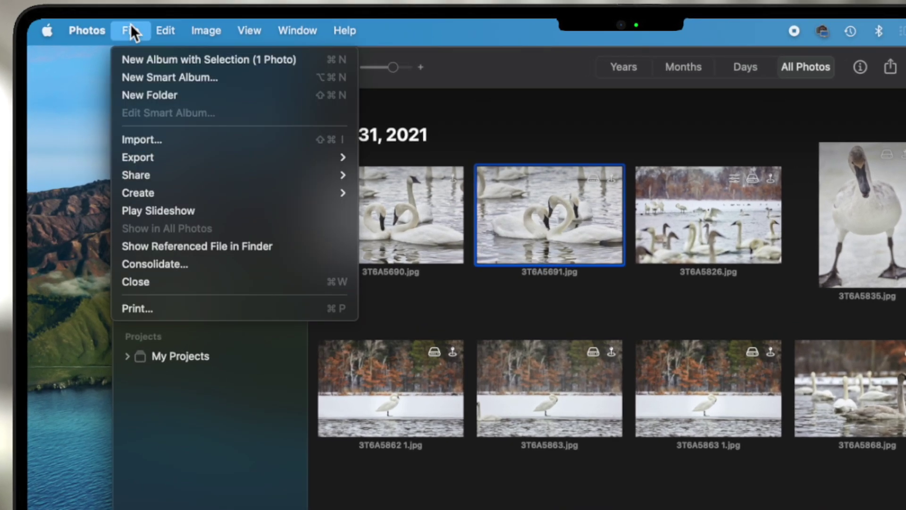
click(264, 253)
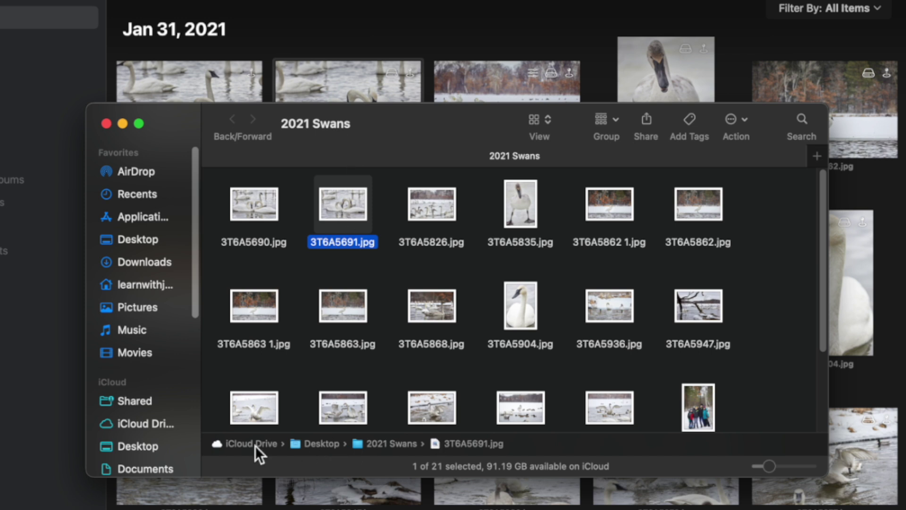
drag(172, 128, 154, 117)
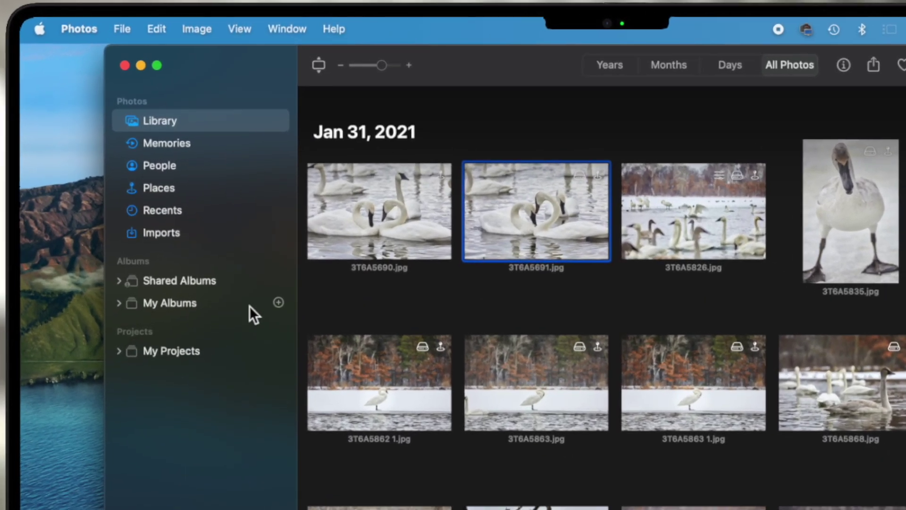
- Create smart album 'Referenced Photos' with condition Photo is referenced, holding 166 photos
click(271, 272)
click(304, 310)
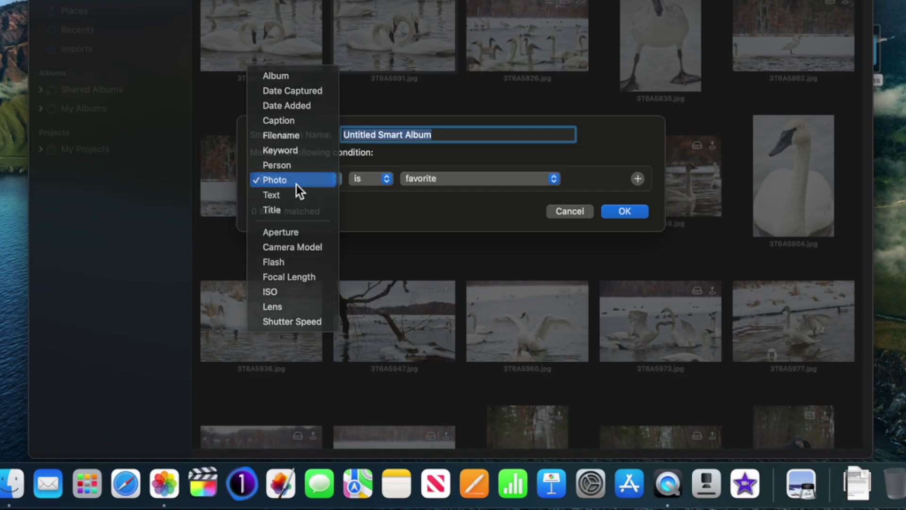
click(296, 185)
click(443, 183)
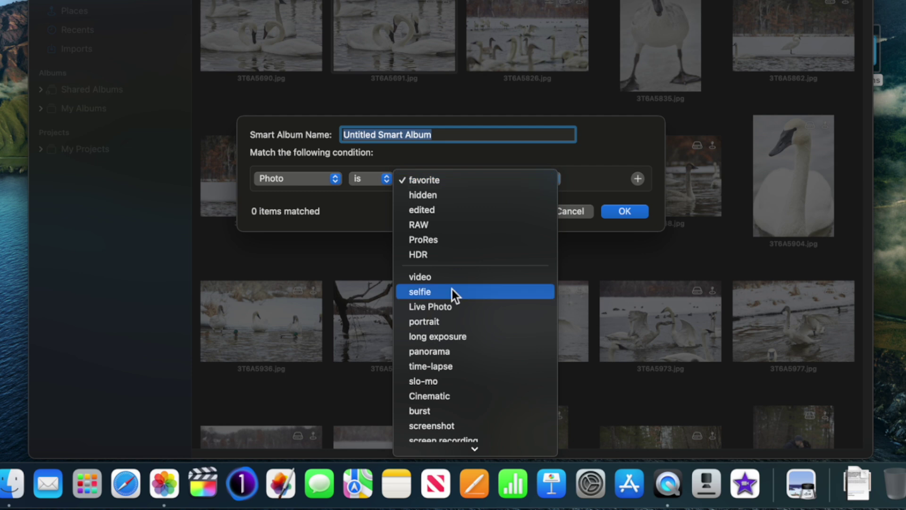
scroll(452, 290, down, 3)
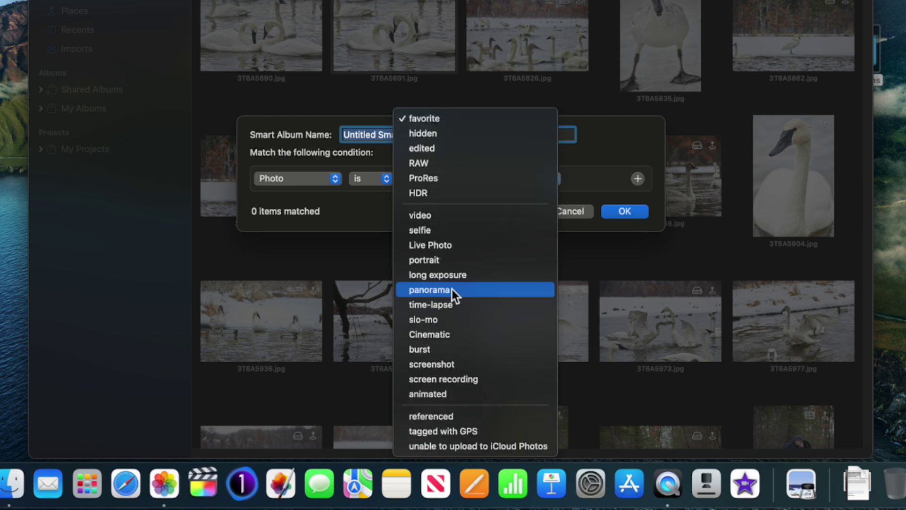
click(447, 416)
text(Ref)
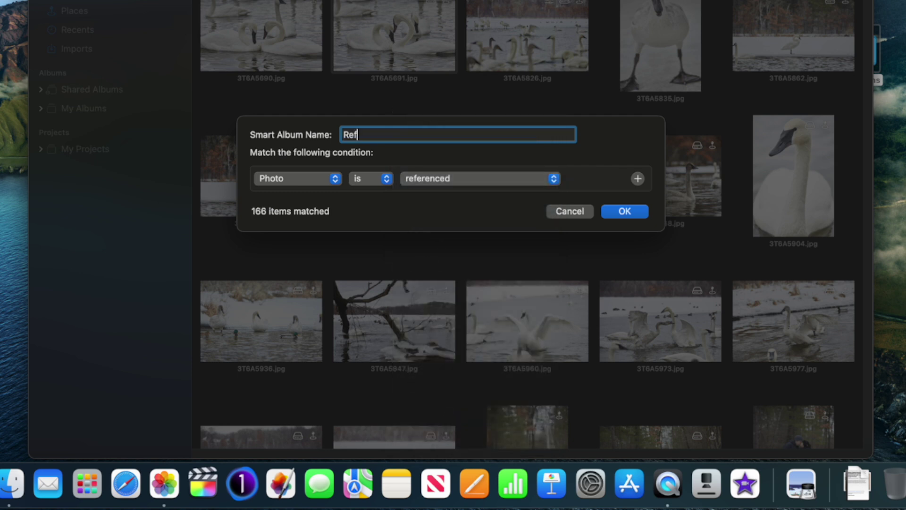
text(erenced Photos)
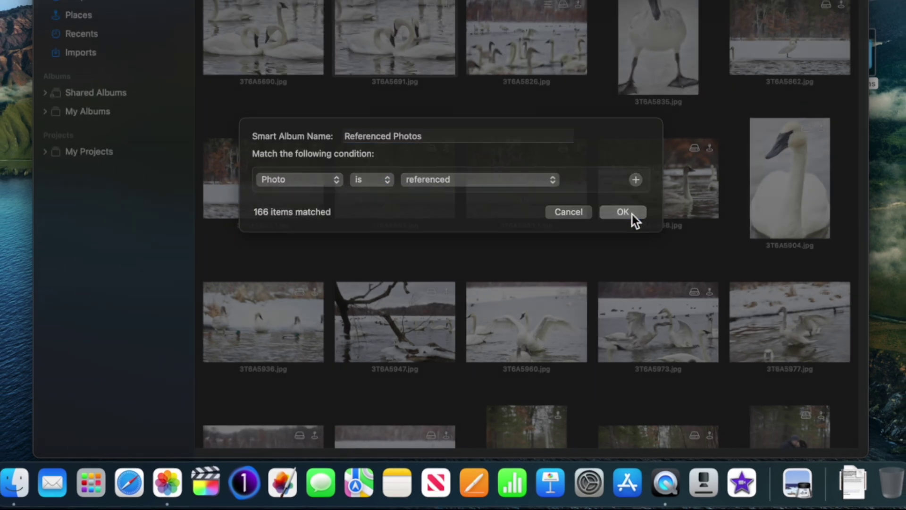
click(633, 212)
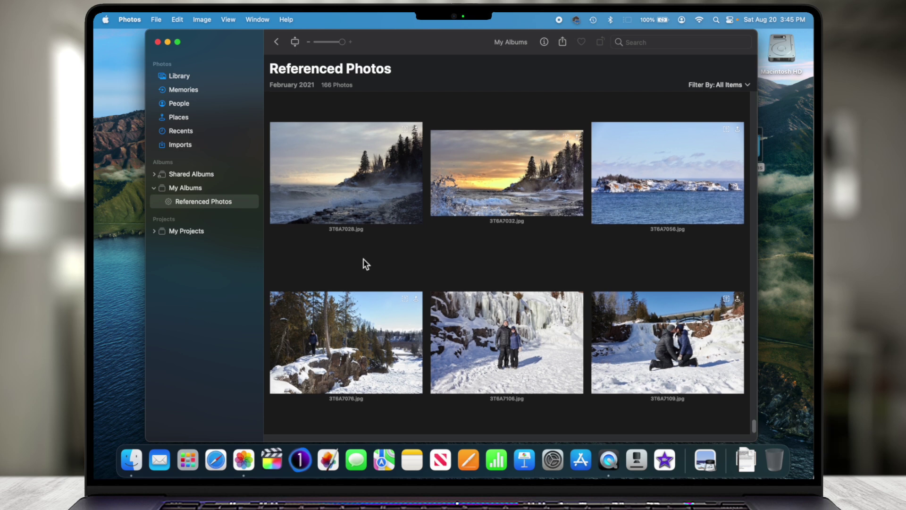
- Dismiss the lighthouse photo's Missing File alert in Referenced Photos and leave single-photo view
scroll(363, 259, up, 2)
scroll(364, 258, up, 15)
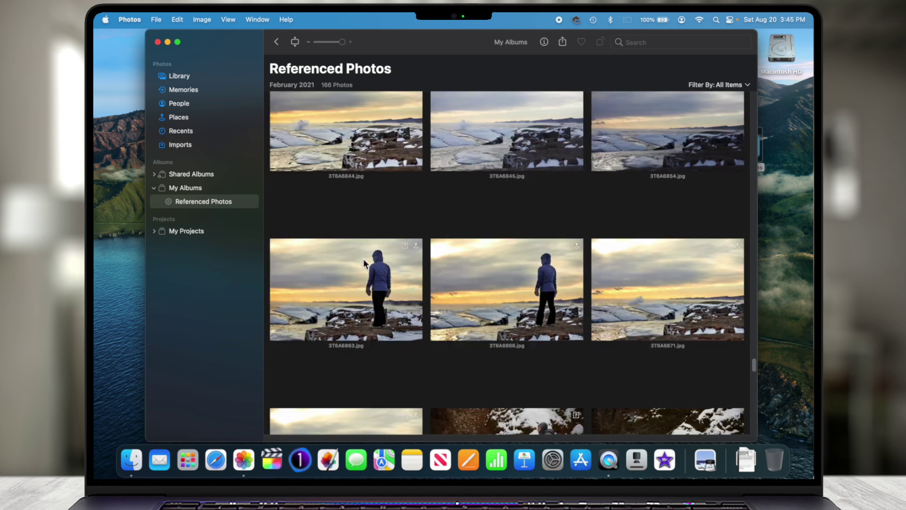
scroll(364, 258, up, 15)
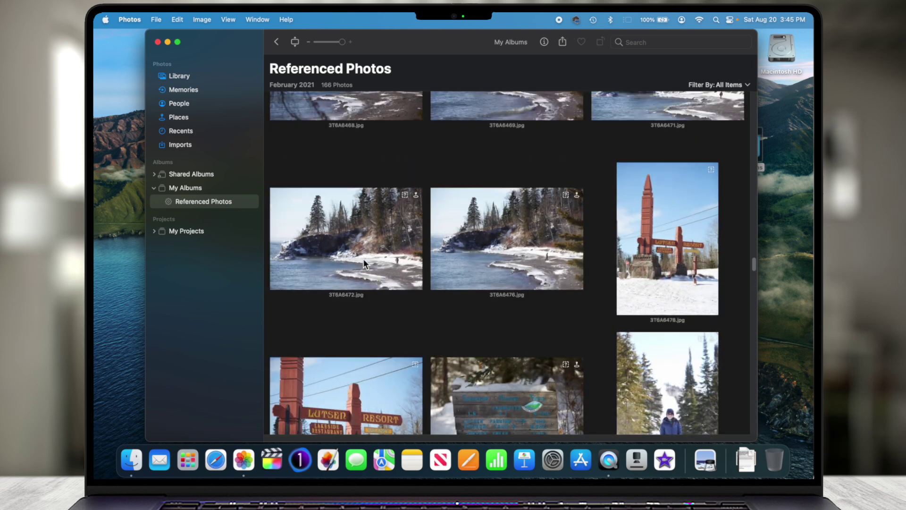
scroll(364, 259, up, 10)
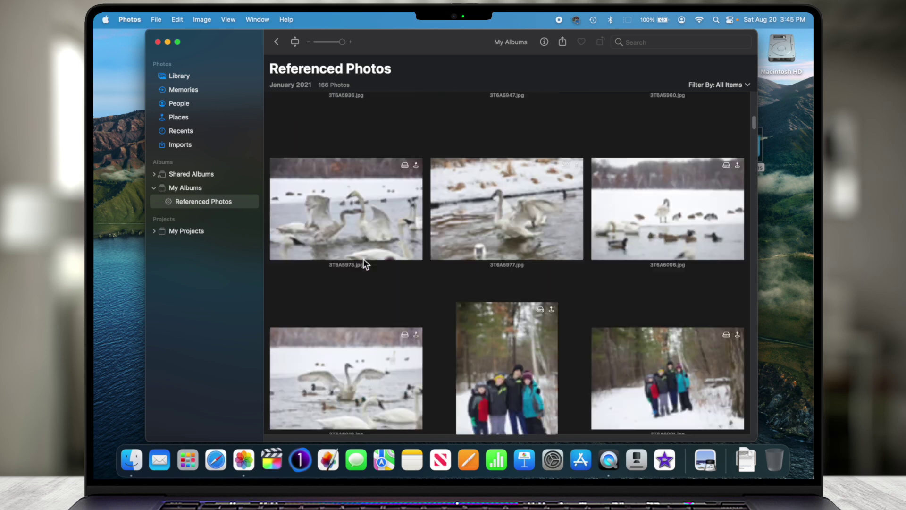
scroll(511, 322, down, 5)
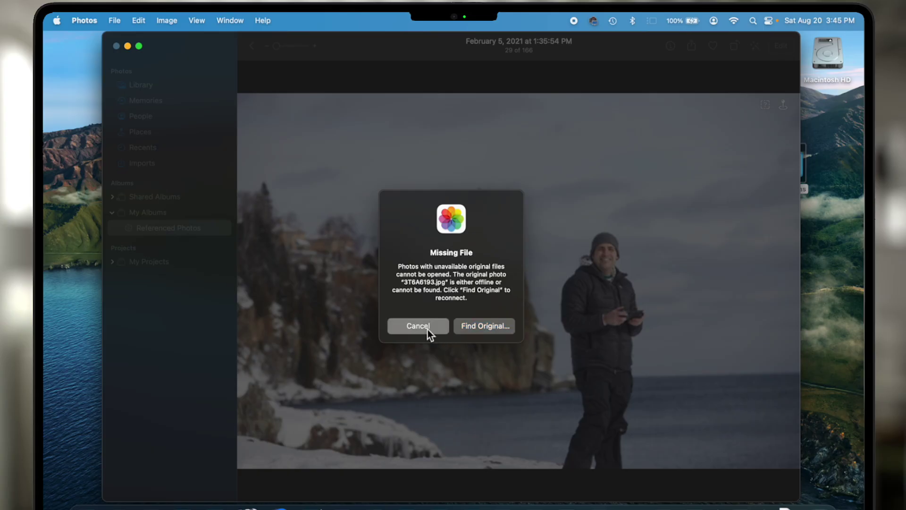
click(426, 330)
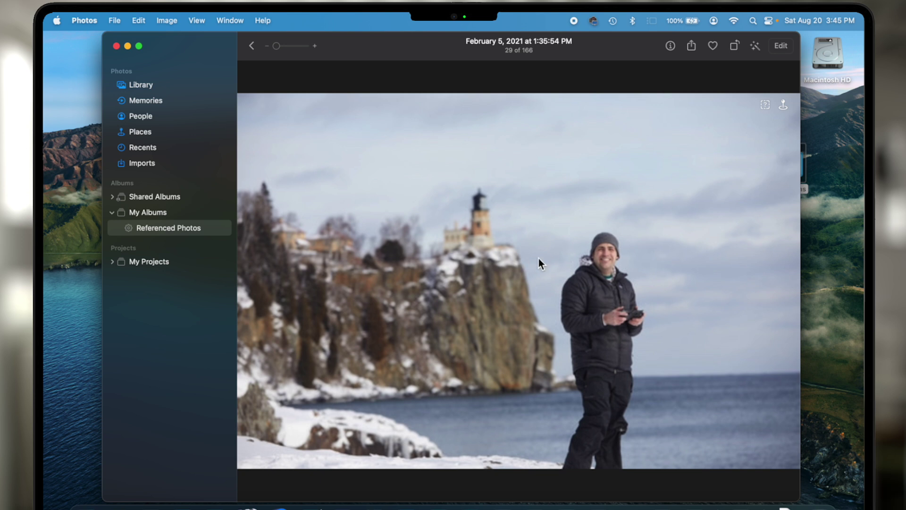
key(Escape)
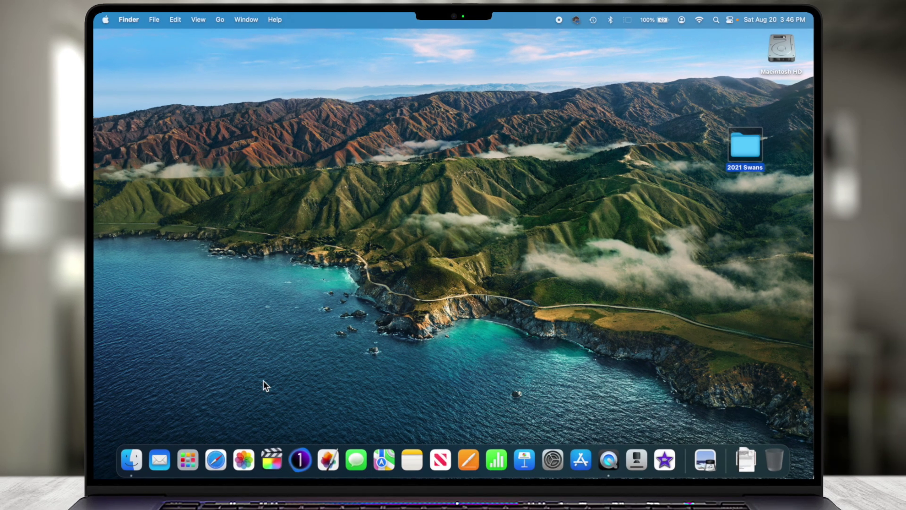
- Option-launch Photos, choose the main Photos Library, and show its empty Photos not in Library album
key(alt)
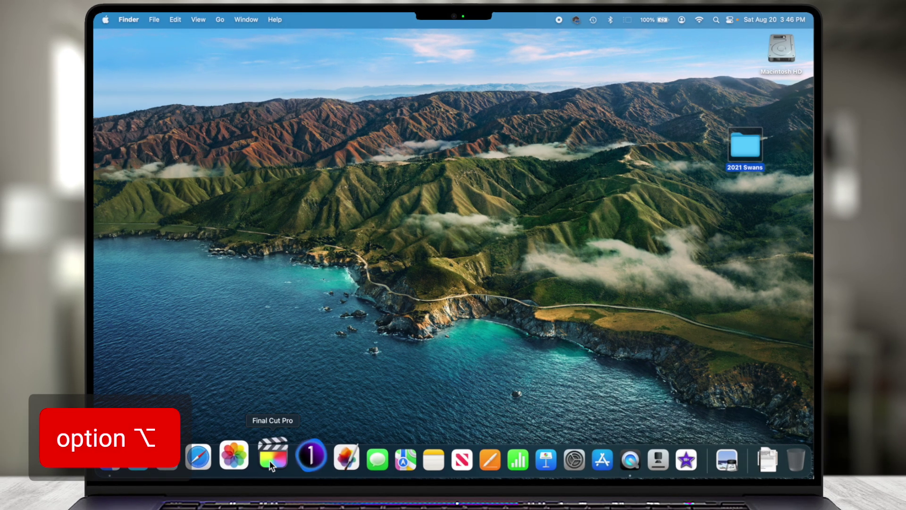
click(246, 456)
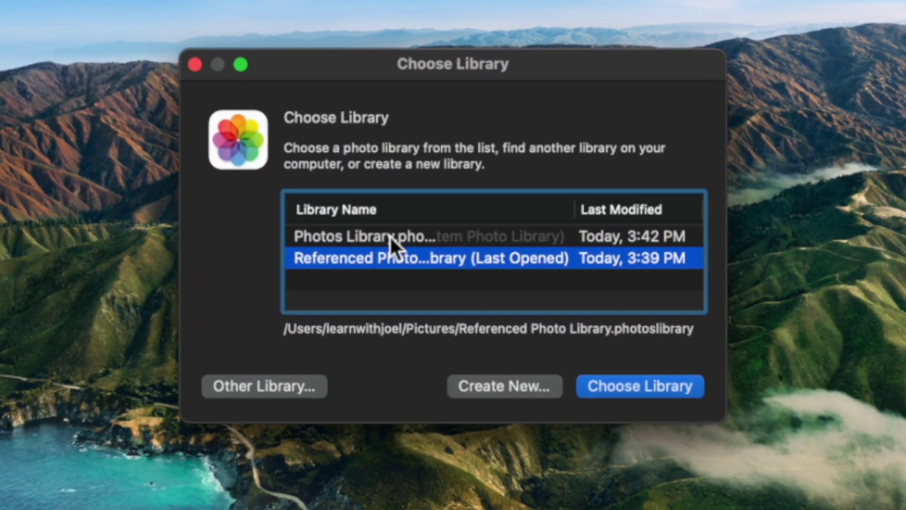
click(423, 175)
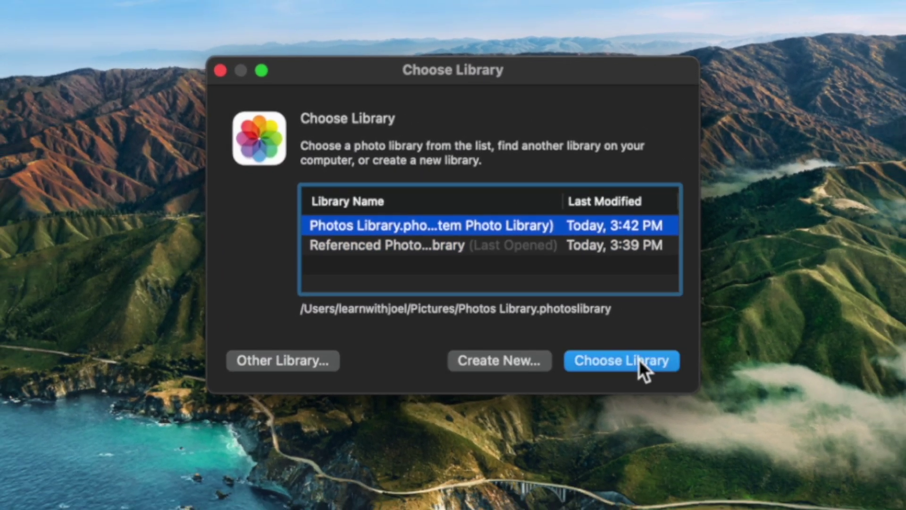
click(656, 388)
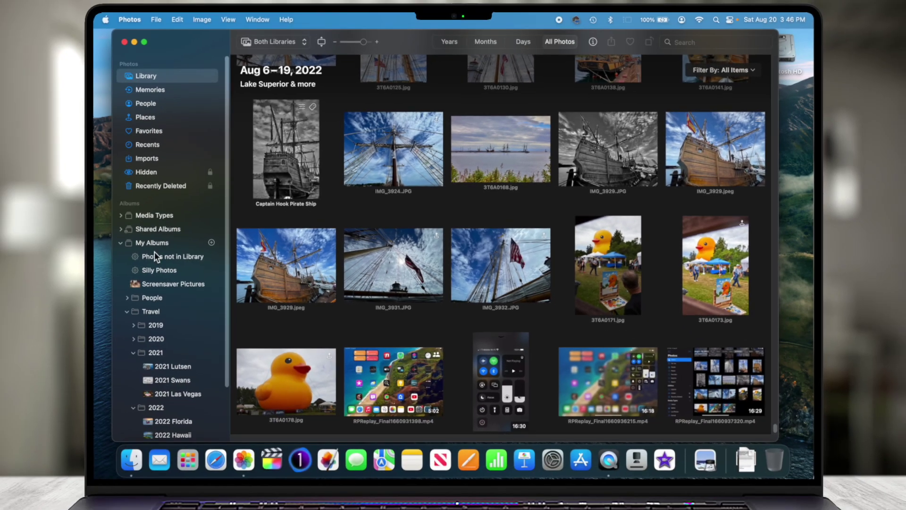
click(155, 255)
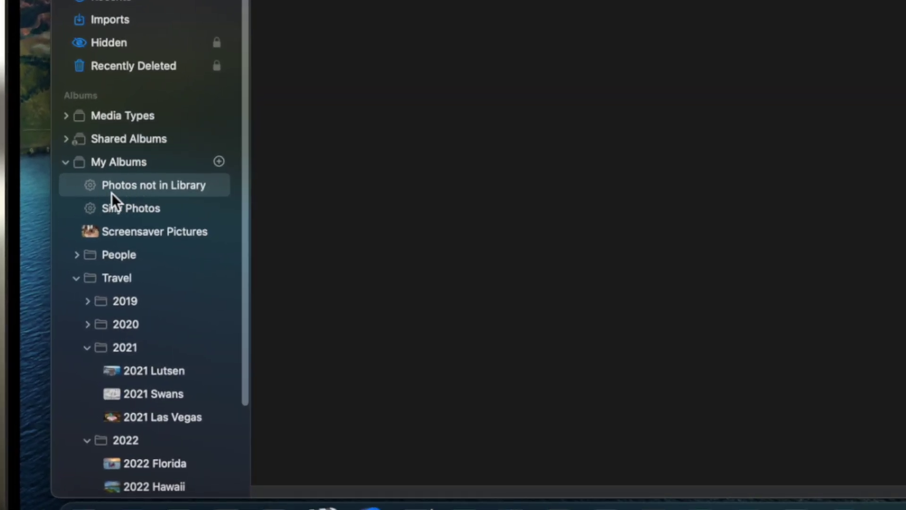
- Rename the Photos not in Library smart album to 'Referenced Photos'
right_click(97, 191)
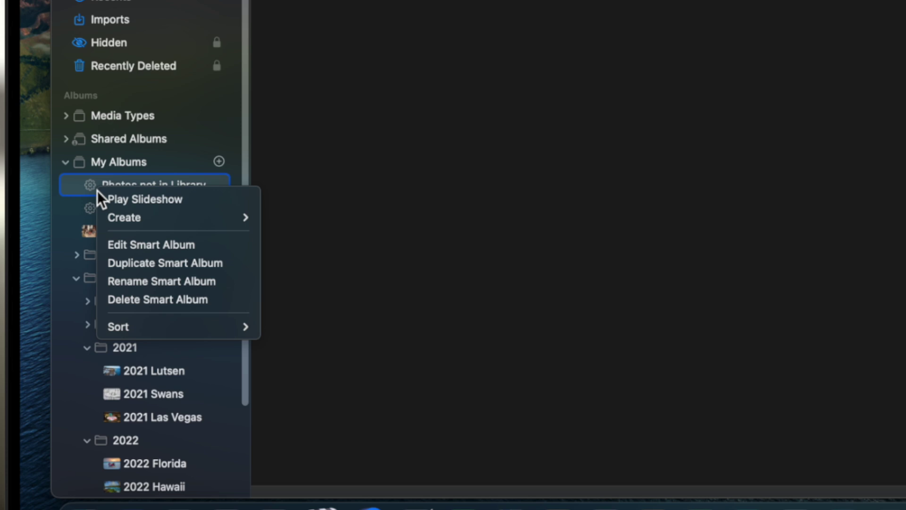
click(151, 242)
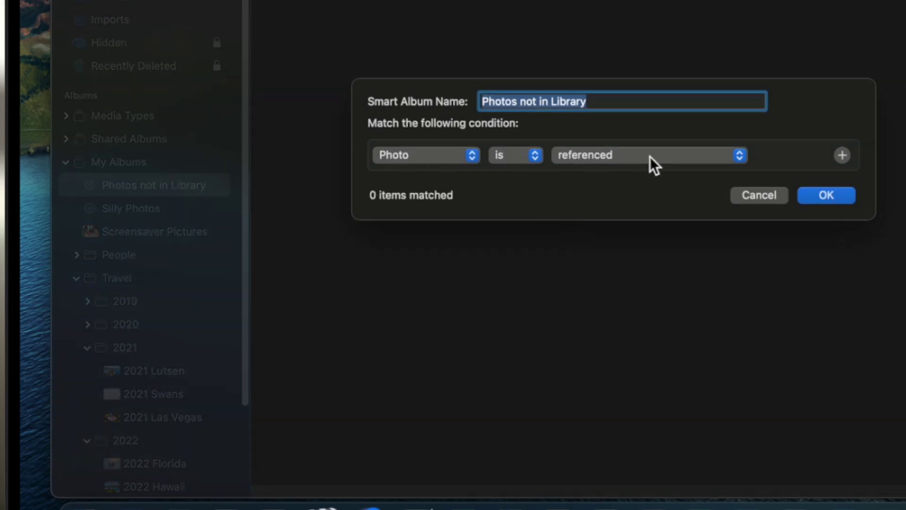
text(Ref)
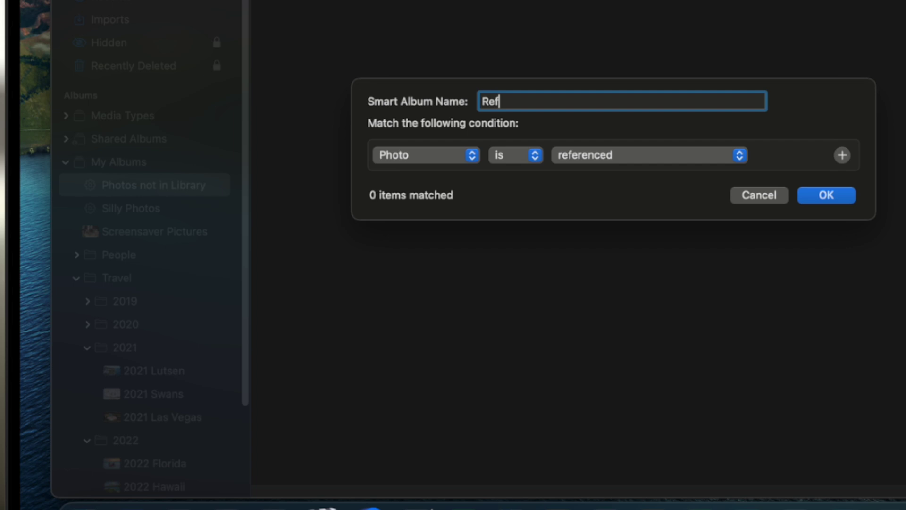
text(erenced Photos)
click(826, 194)
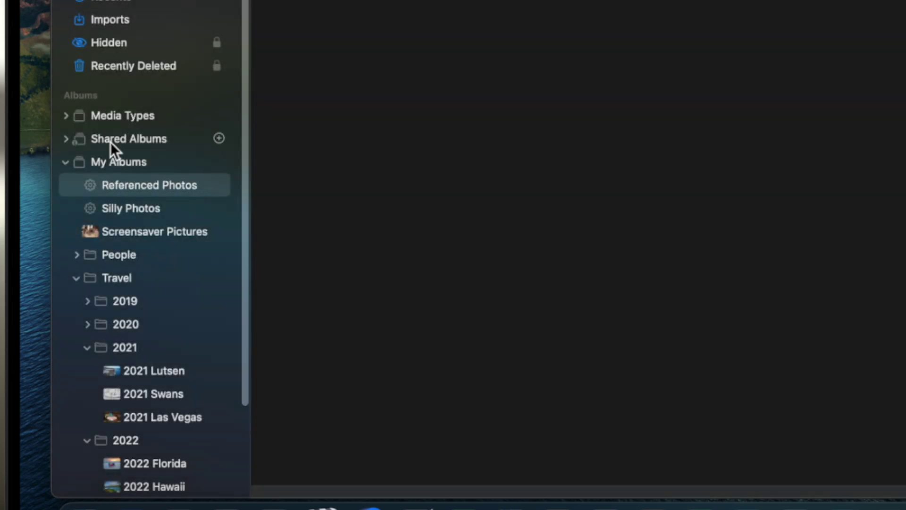
- Create smart album 'Photos in Library' with condition Photo is not referenced
click(222, 163)
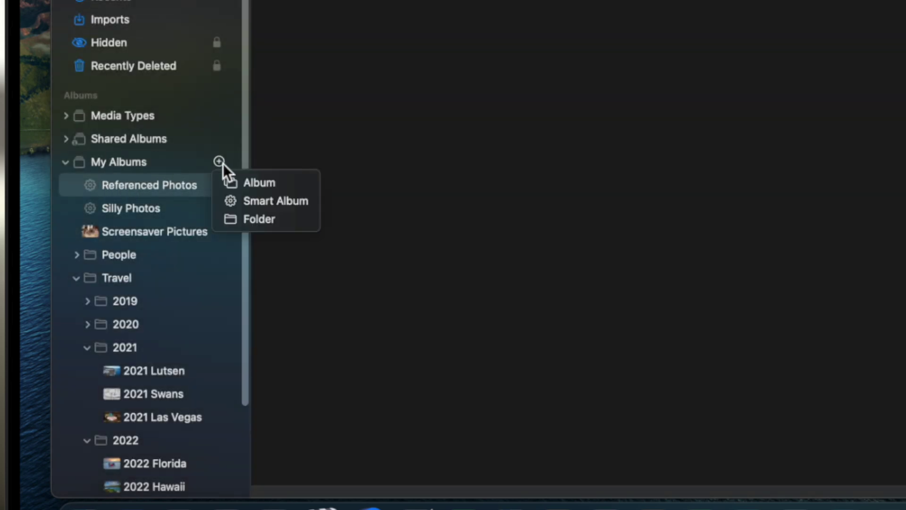
click(248, 196)
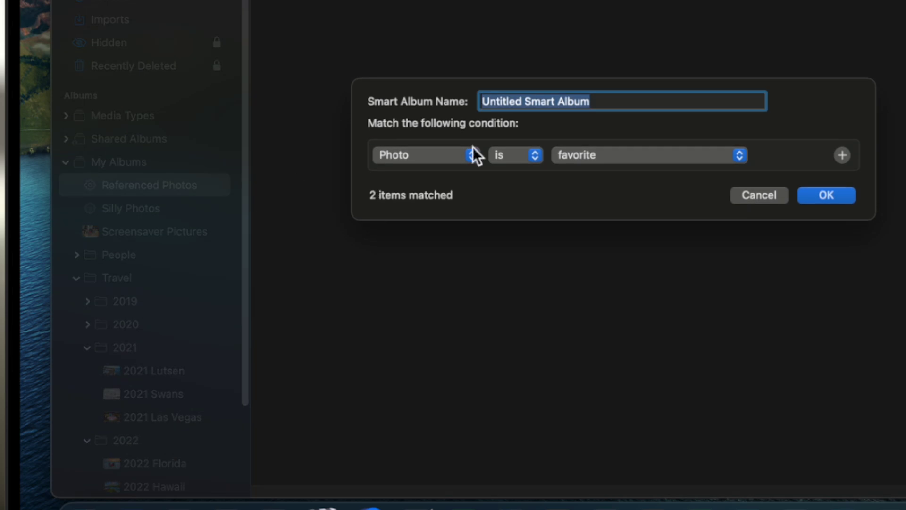
click(585, 160)
click(590, 446)
click(529, 152)
click(522, 172)
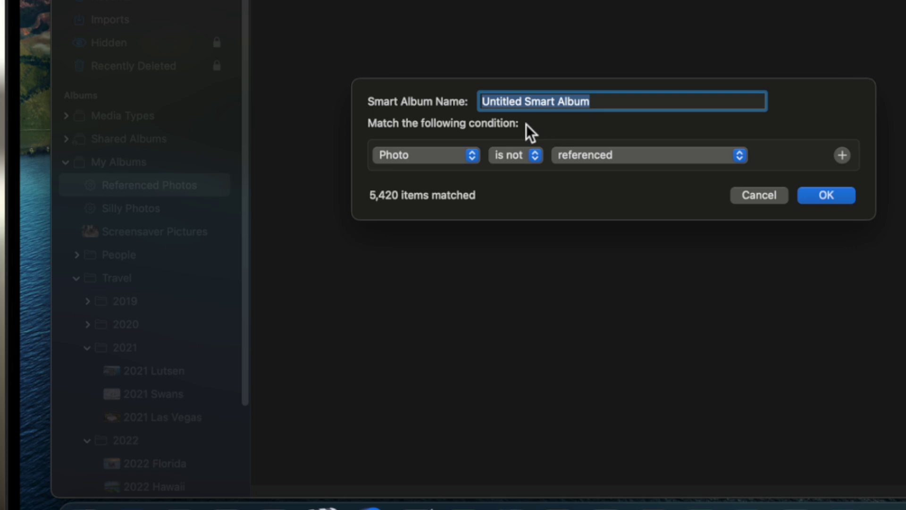
text(Photos)
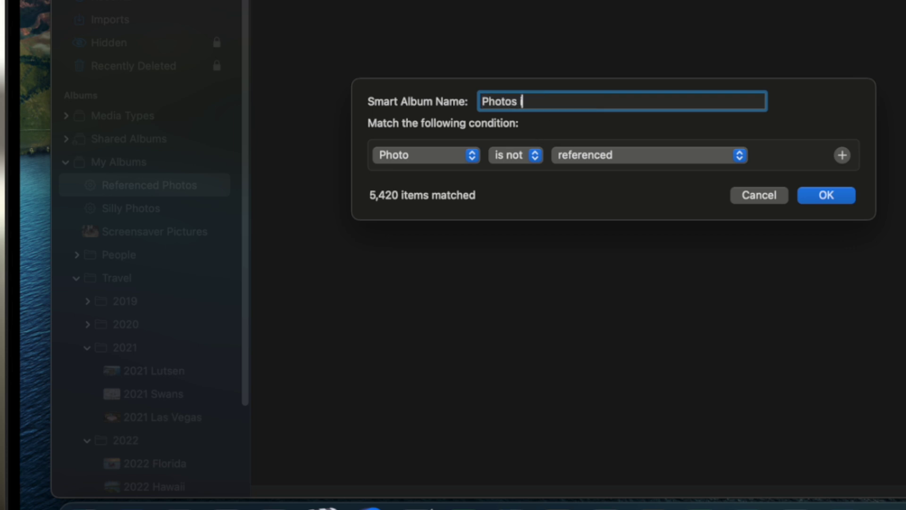
text( in Library)
click(827, 195)
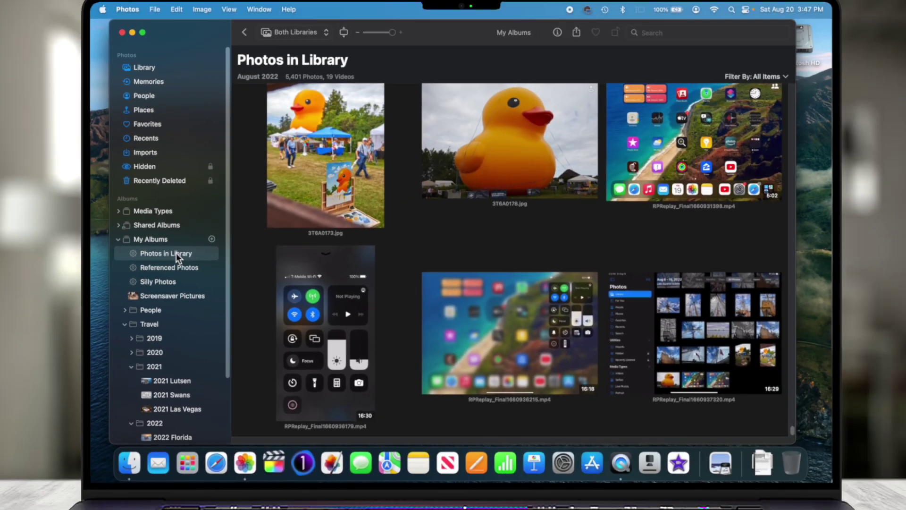
- Check in Photos Settings that Copy items to the library is unchecked
scroll(295, 337, up, 3)
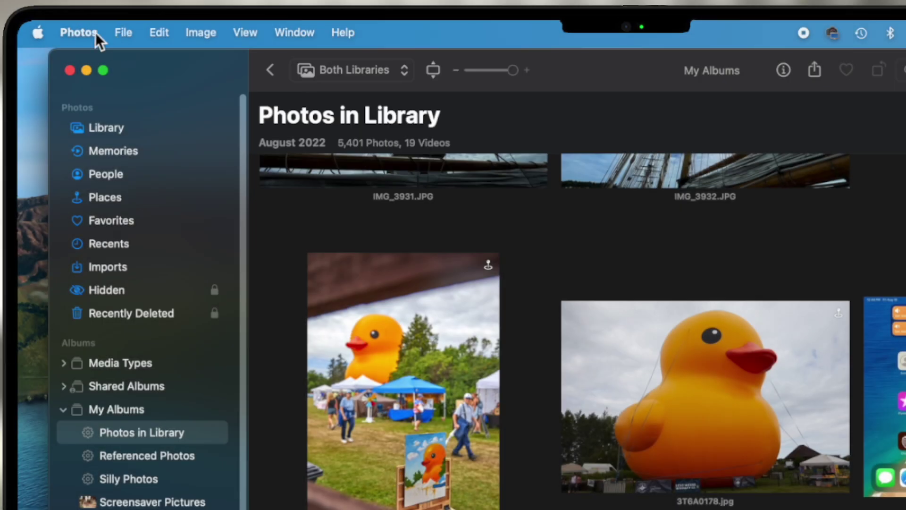
click(92, 32)
click(100, 90)
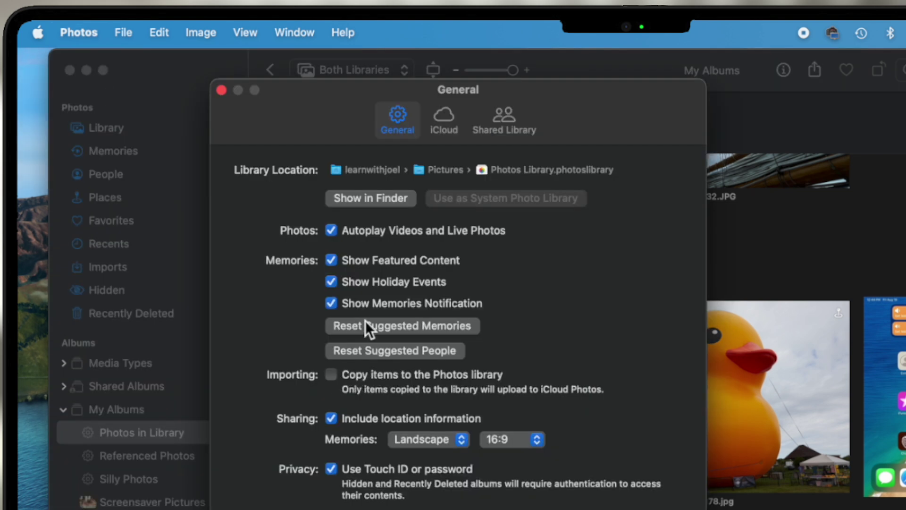
click(222, 90)
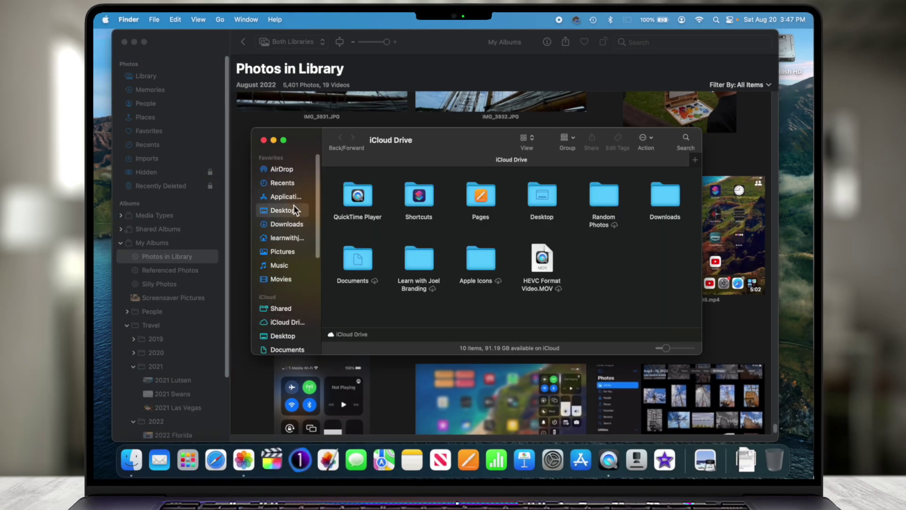
- Drag the 2021 Swans folder into the library as referenced files, importing the duplicate too
click(294, 206)
drag(322, 143, 506, 155)
drag(563, 215, 183, 86)
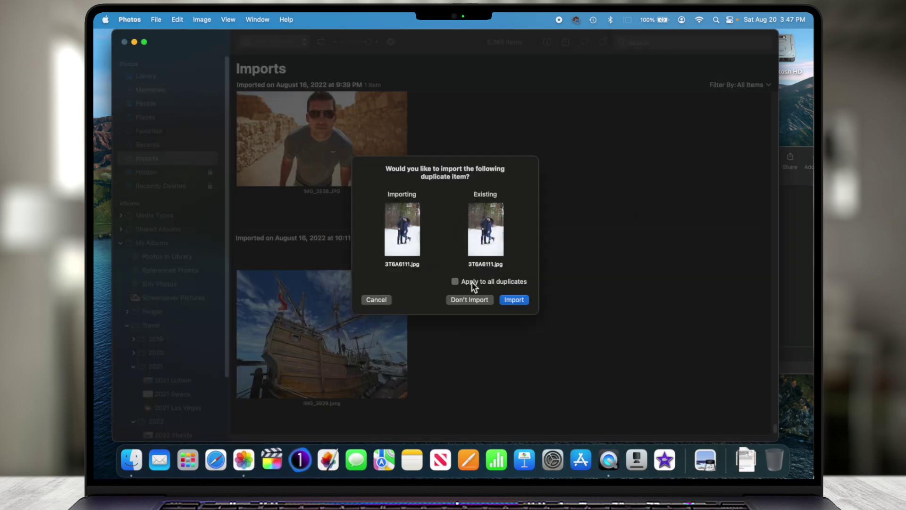
click(515, 299)
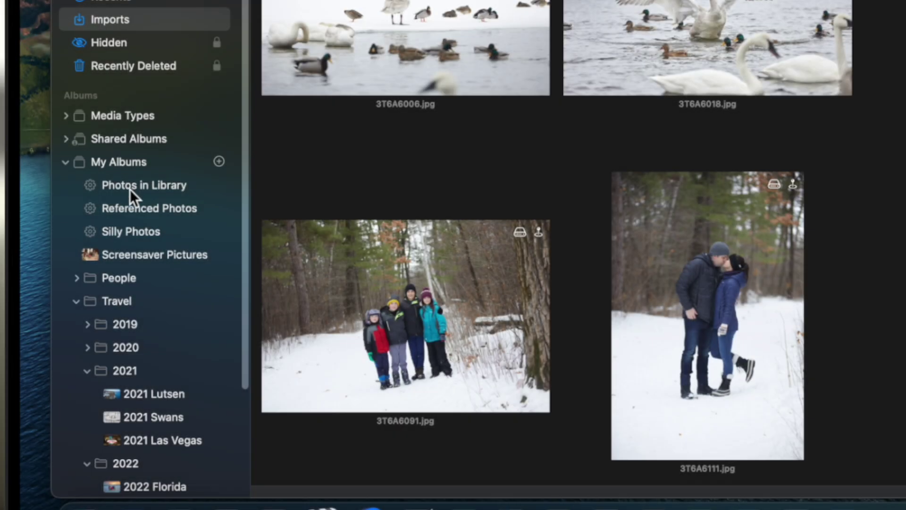
- In Referenced Photos, consolidate the selected swan photo by copying its original into the library
click(133, 188)
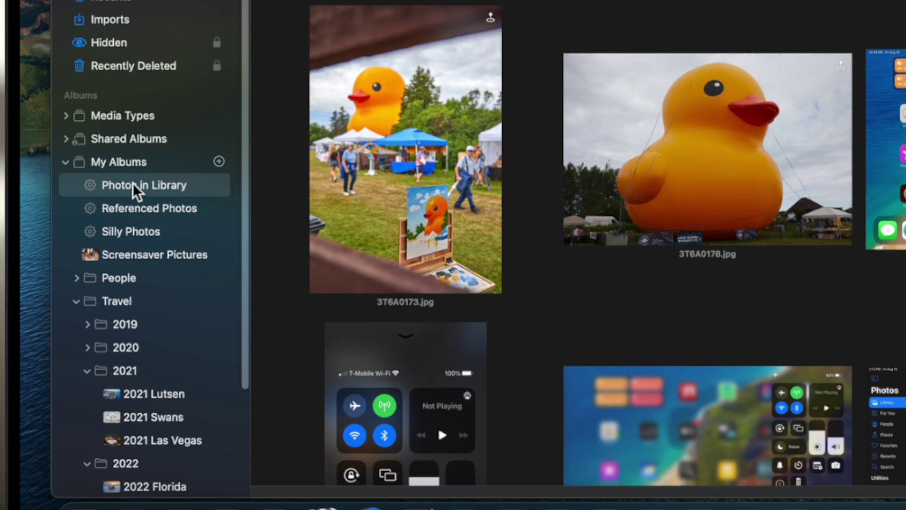
click(184, 211)
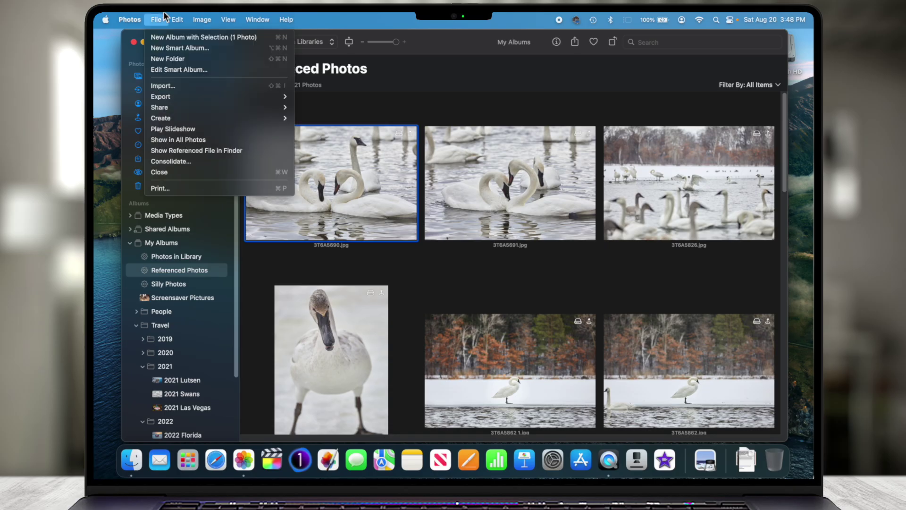
click(188, 161)
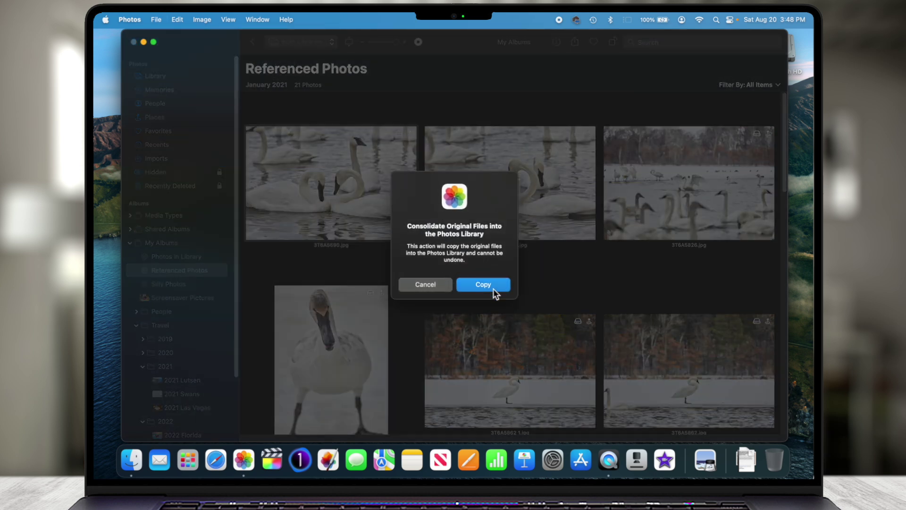
click(494, 288)
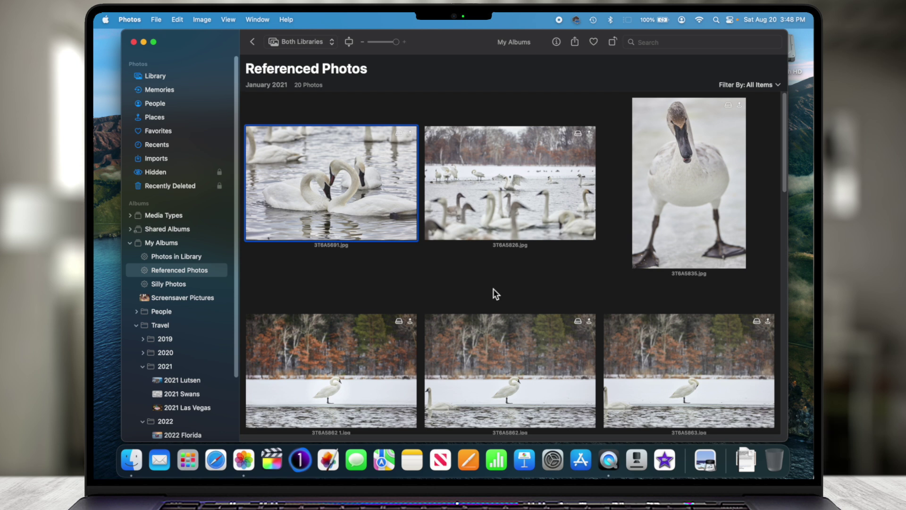
- Select all photos in the album and consolidate them, copying every original into the library
scroll(397, 219, down, 10)
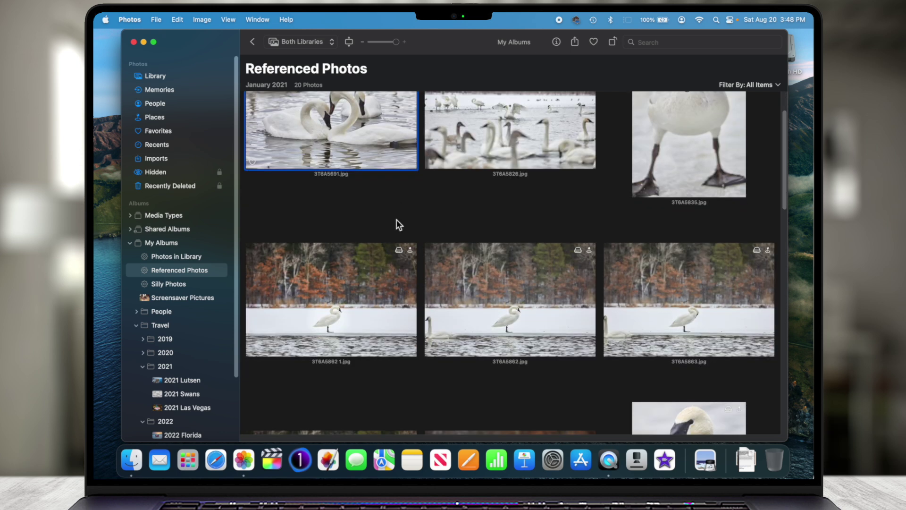
scroll(396, 222, down, 6)
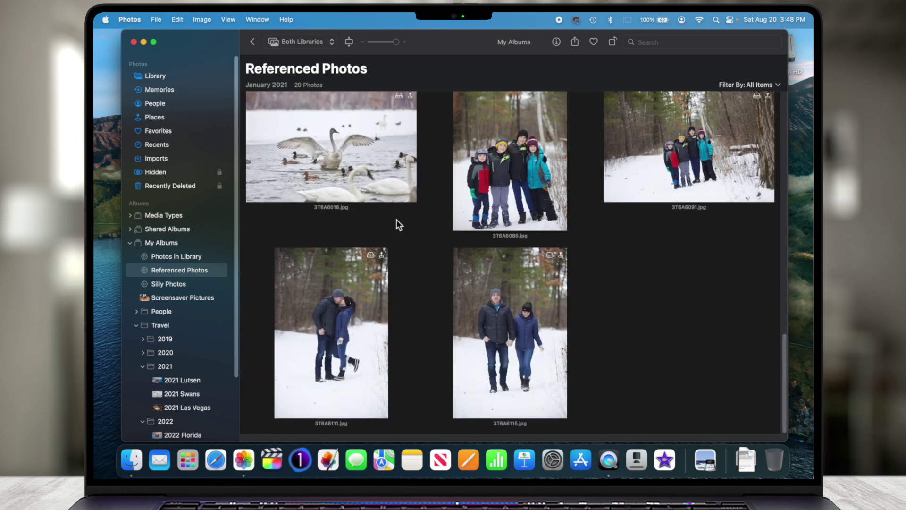
key(super+a)
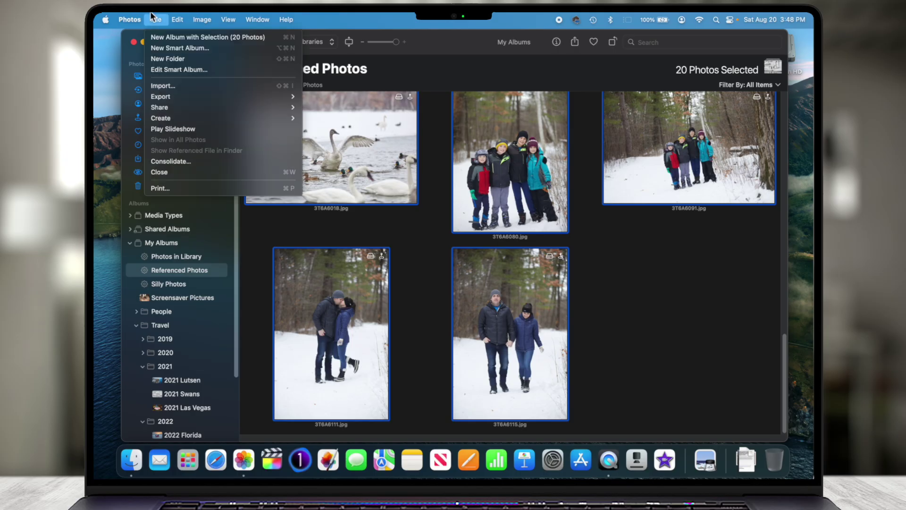
click(175, 161)
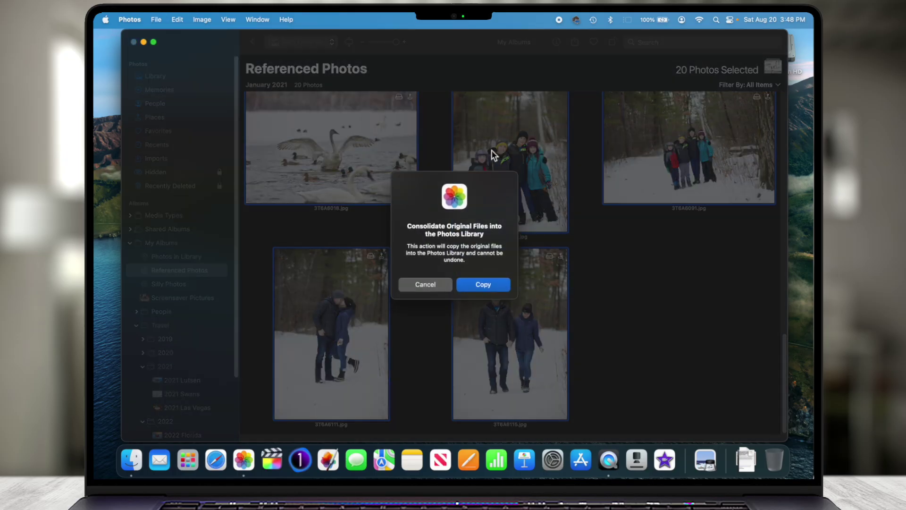
click(495, 289)
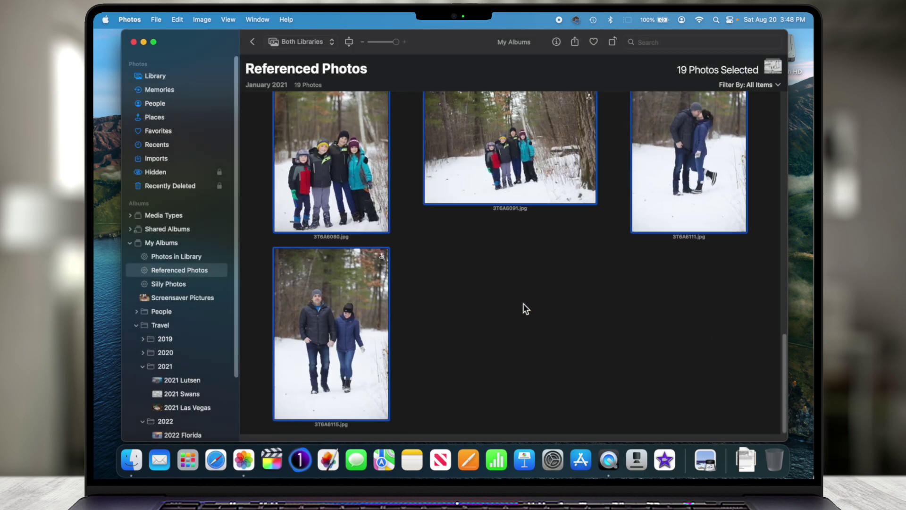
- Move the 2021 Swans desktop folder to the Trash
click(177, 258)
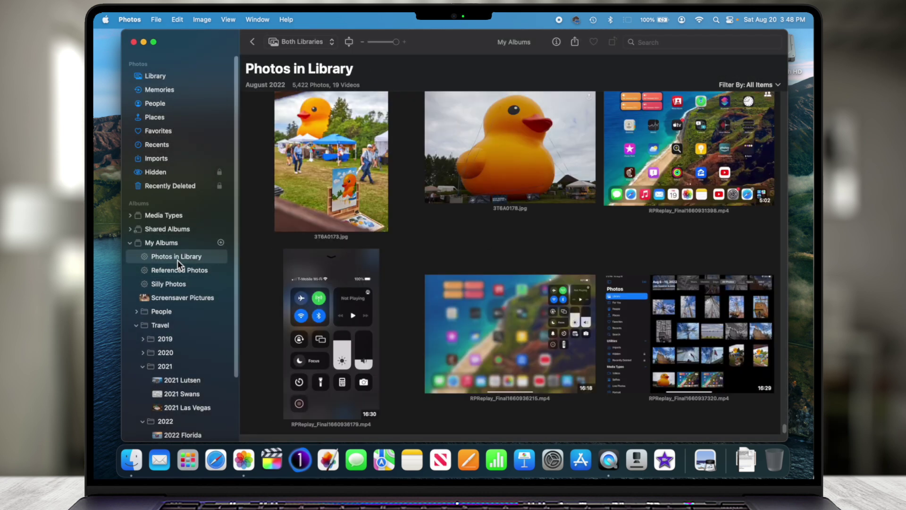
drag(457, 50, 352, 49)
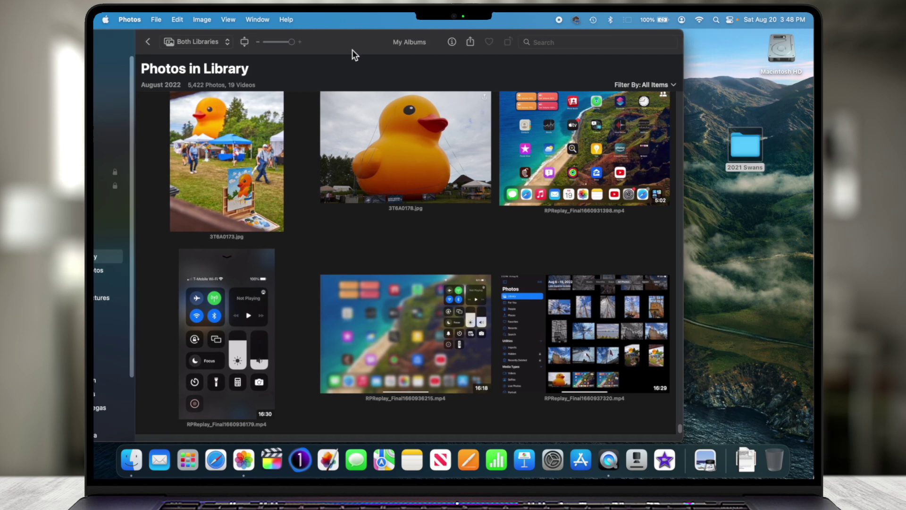
drag(760, 403, 771, 464)
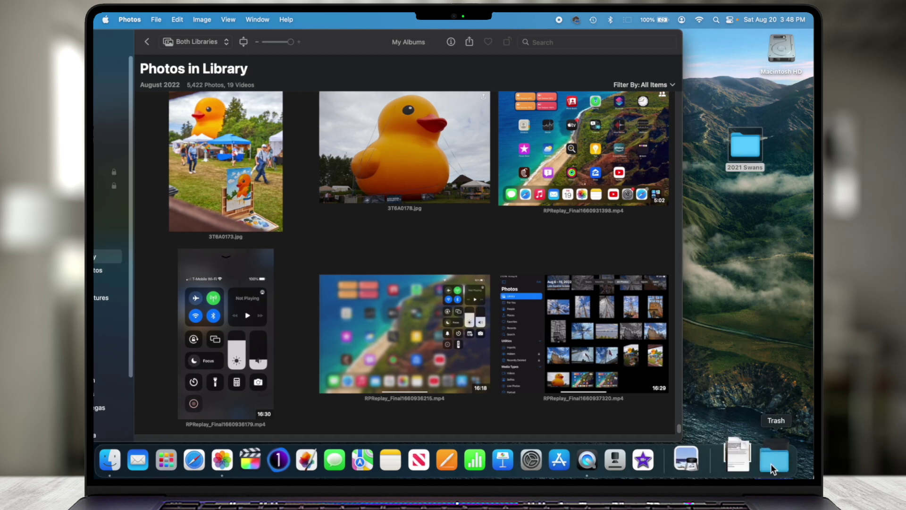
- Permanently empty the Trash, then show the full Library of 5,422 photos and 19 videos
right_click(771, 464)
click(777, 417)
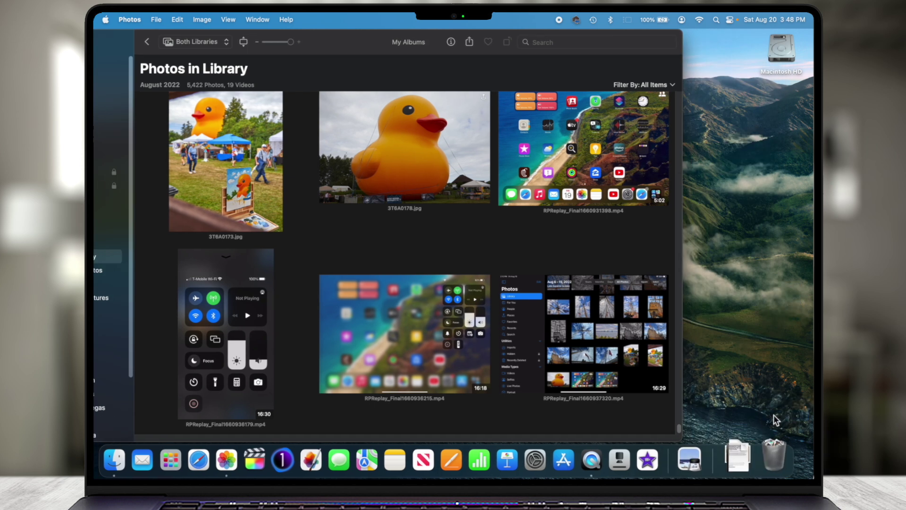
click(483, 208)
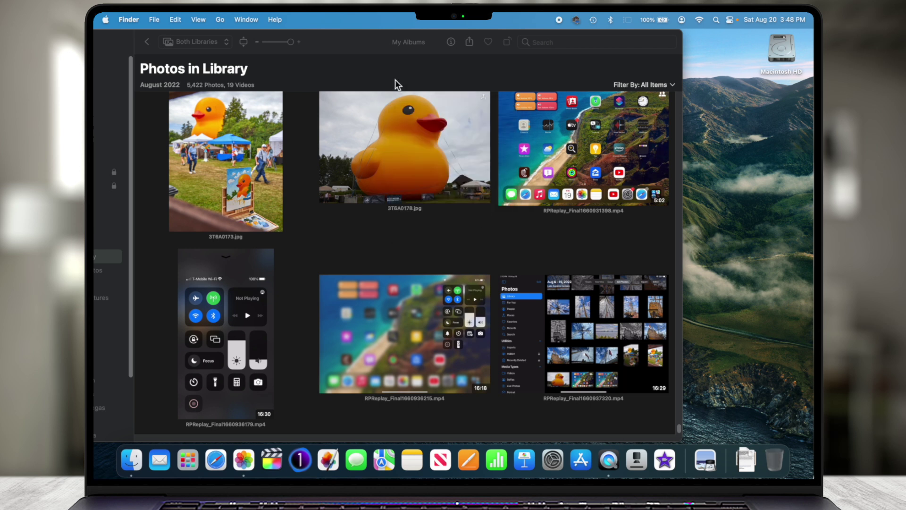
drag(393, 43, 494, 28)
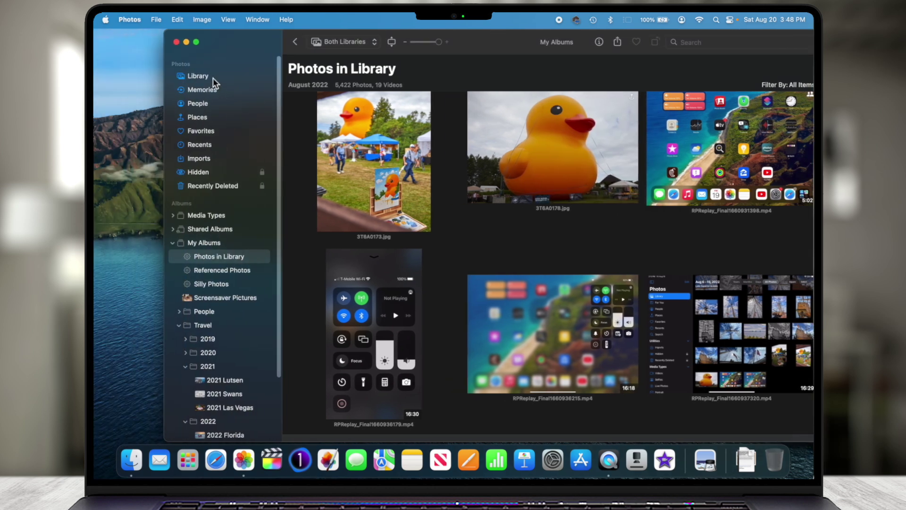
click(198, 76)
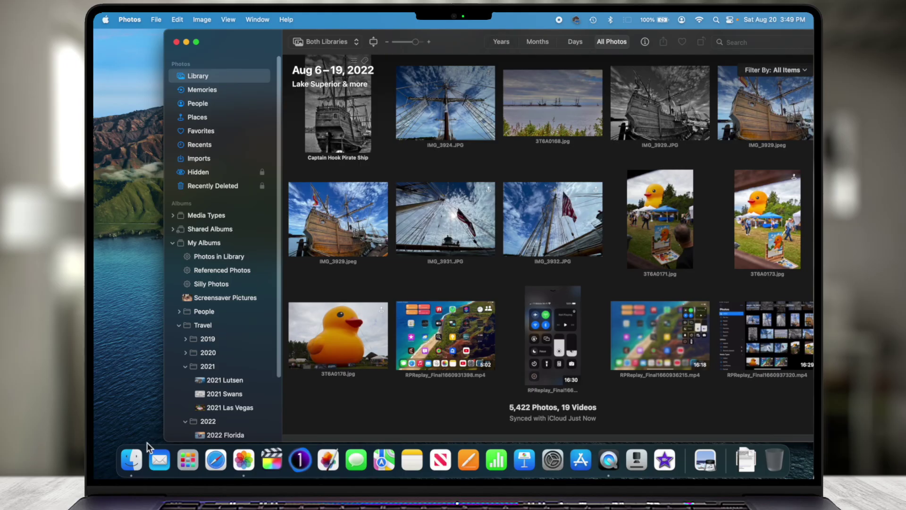
- In a new Finder window, open Pictures and select, then deselect, Photos Library.photoslibrary
click(134, 456)
click(282, 252)
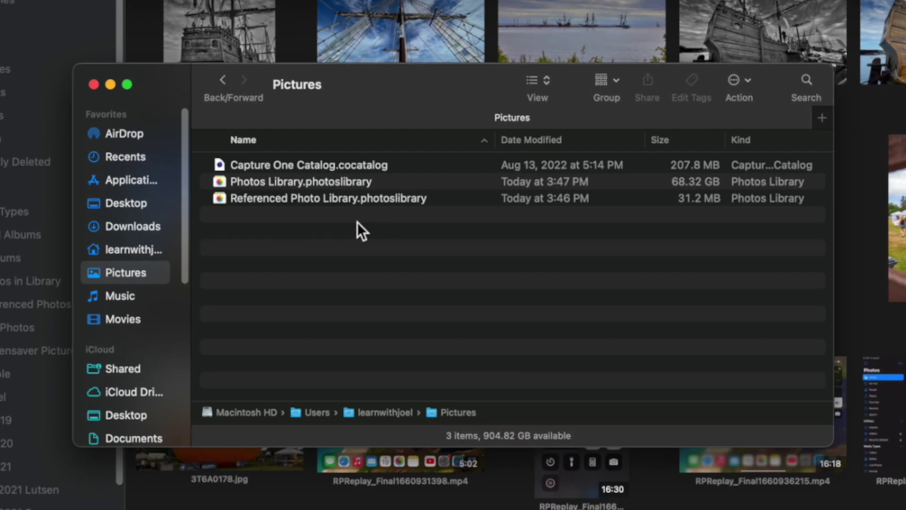
click(352, 187)
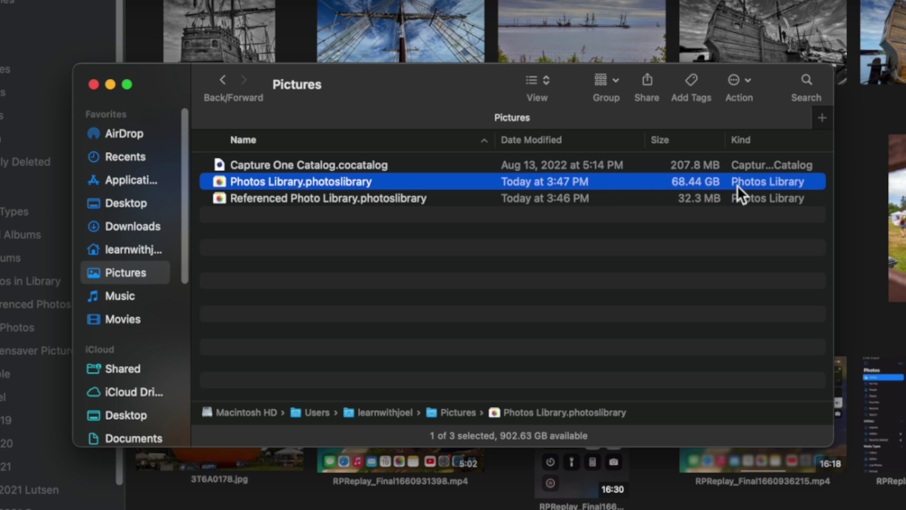
click(717, 207)
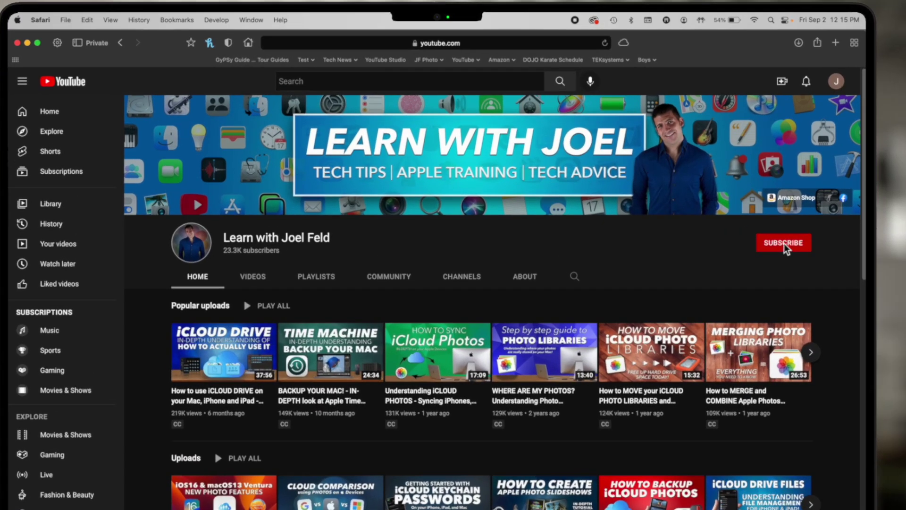
- Subscribe to the tech-tips YouTube channel
click(757, 207)
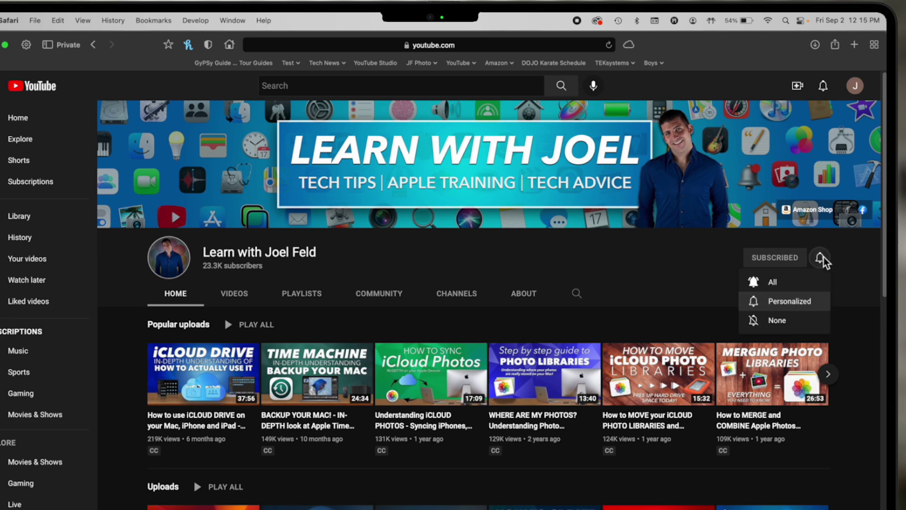